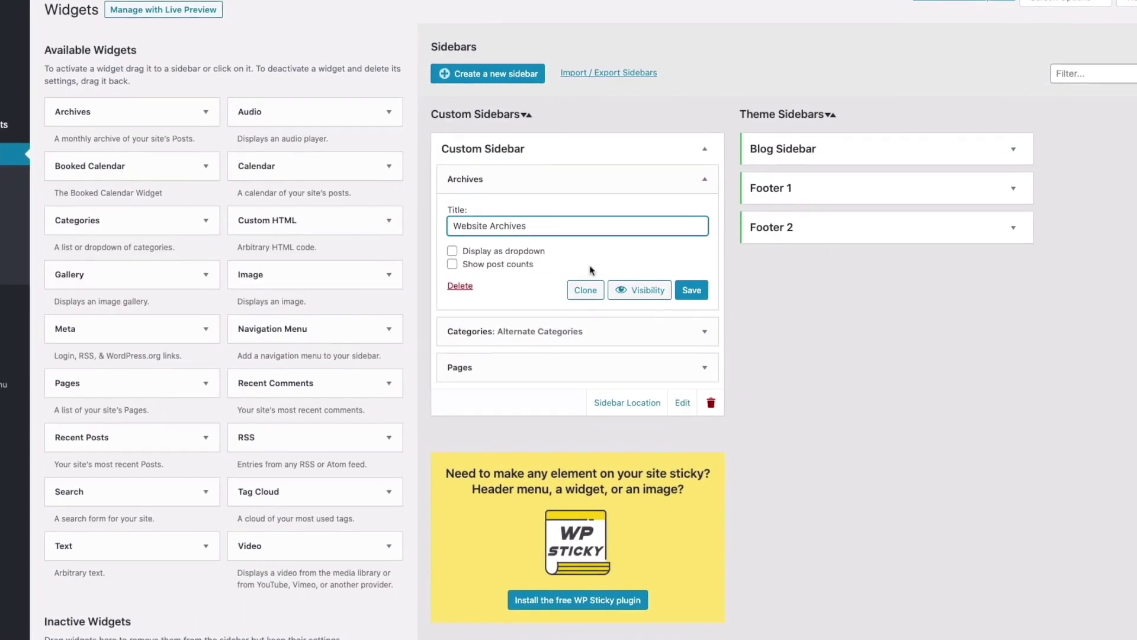
- Save the Archives widget as 'Website Archives', drop an Image widget into Custom Sidebar, and start a new sidebar
click(695, 301)
click(709, 177)
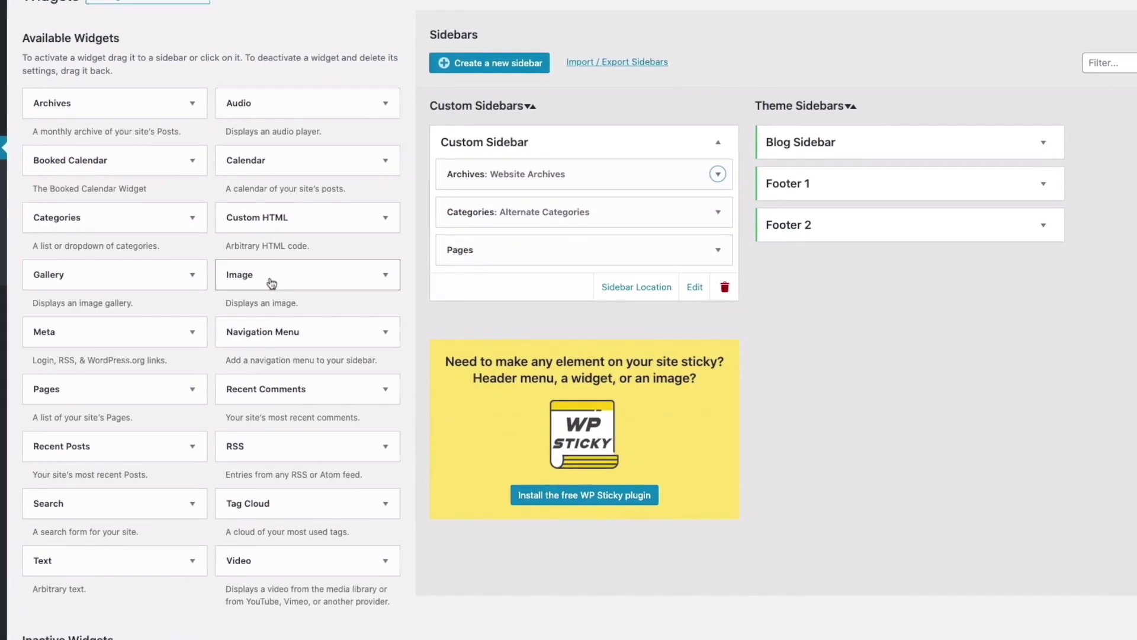
drag(254, 274, 520, 205)
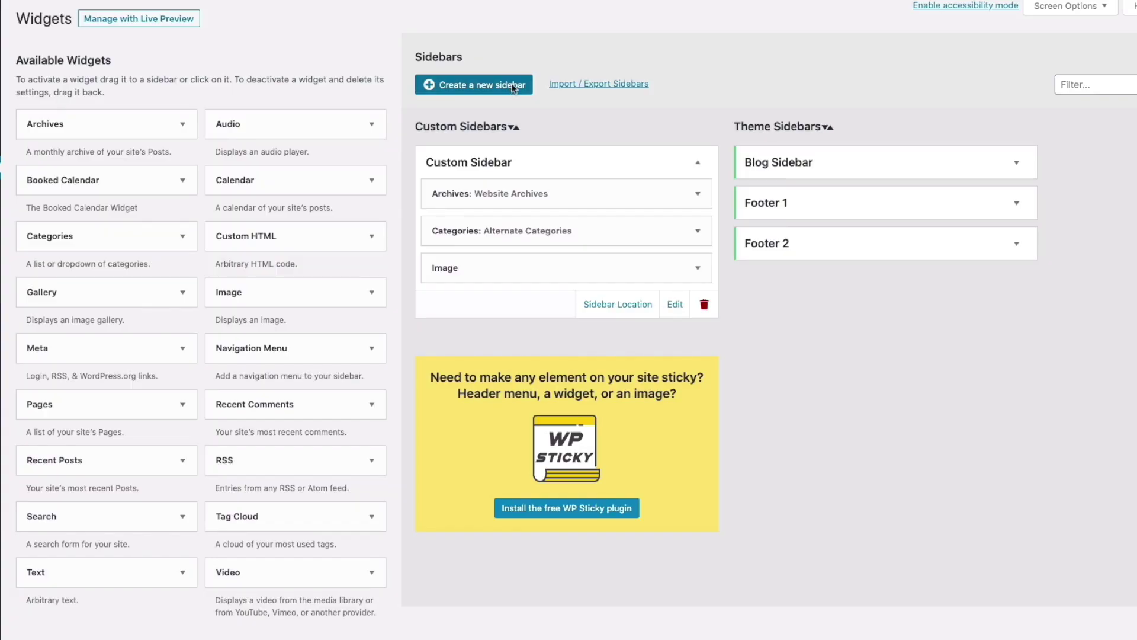
click(512, 88)
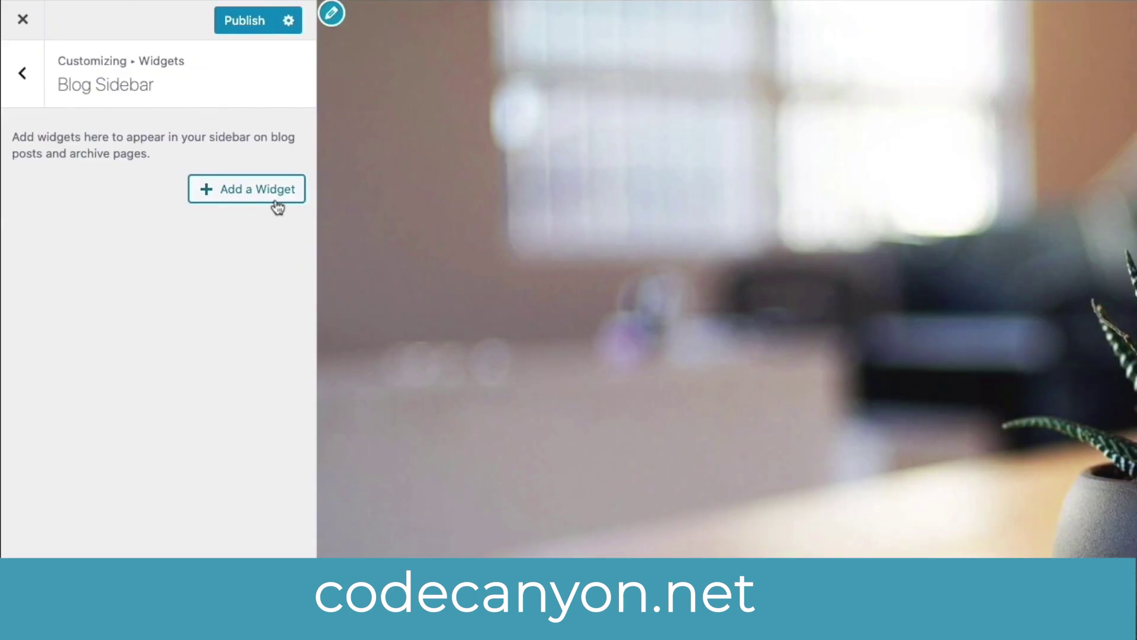
- Add an Archives widget to the Blog Sidebar and collapse its settings
click(277, 207)
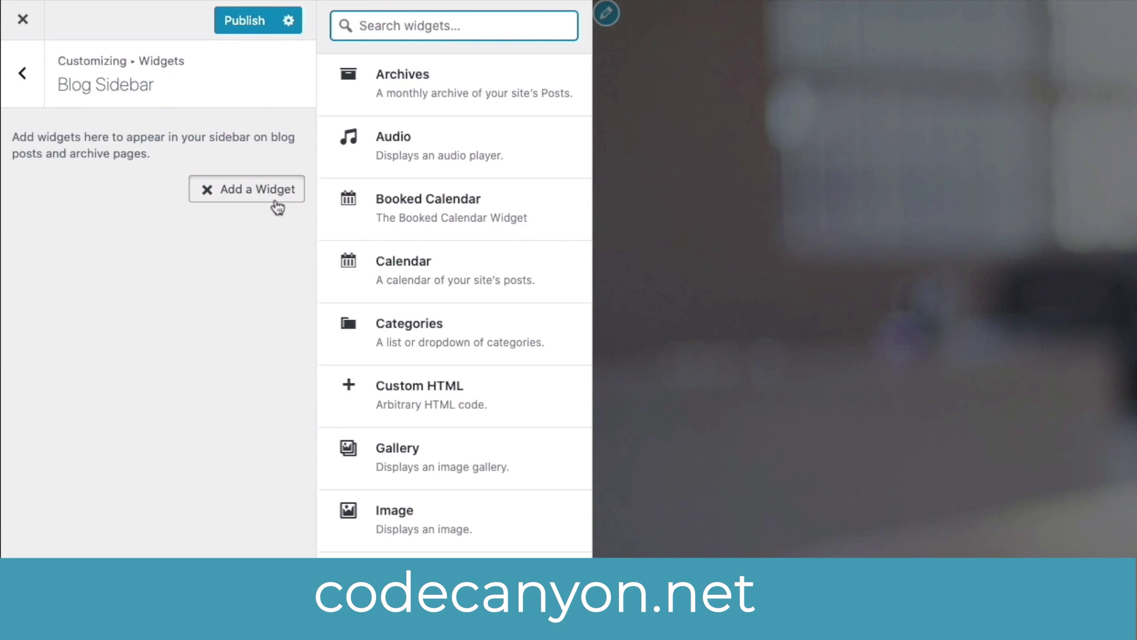
click(399, 176)
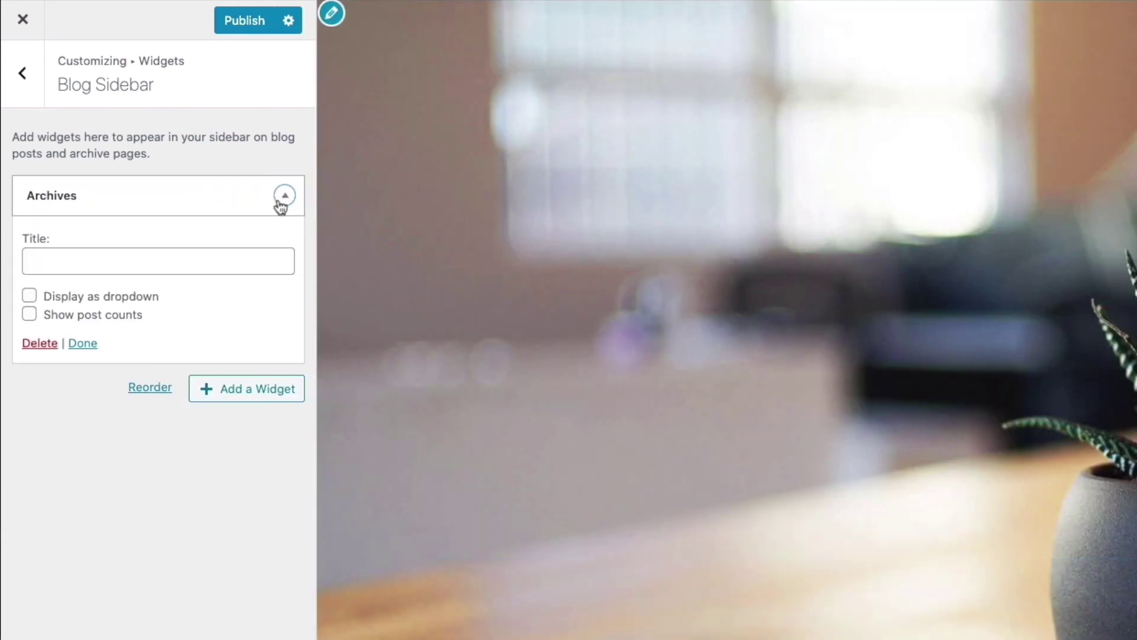
click(284, 195)
- Reopen the available widgets list and scroll down through the listings
click(250, 243)
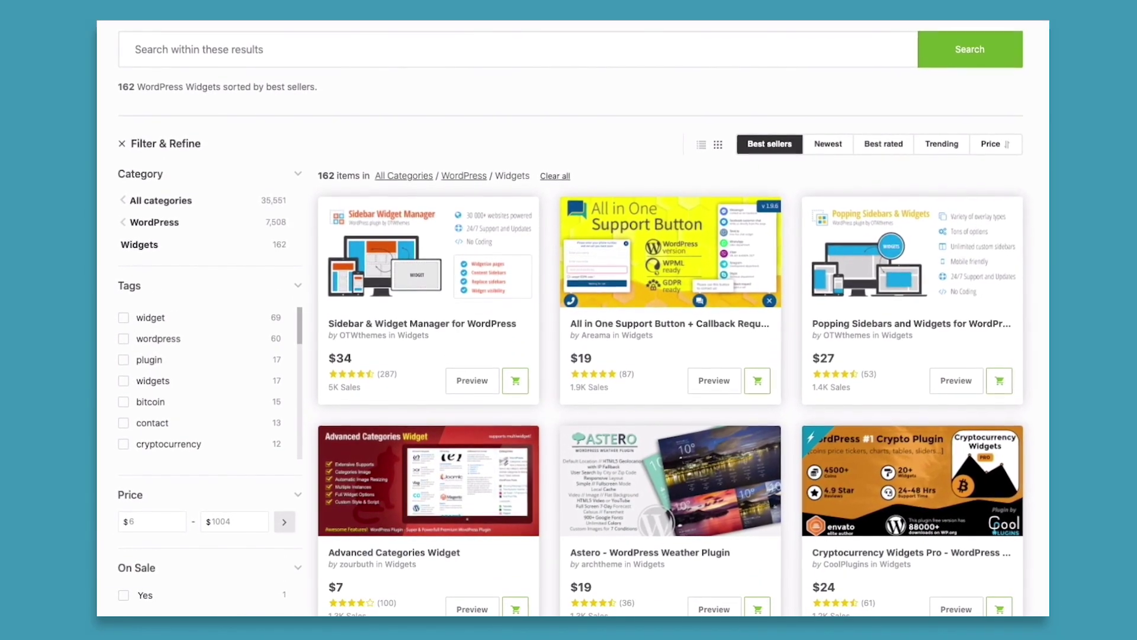
scroll(568, 320, down, 9)
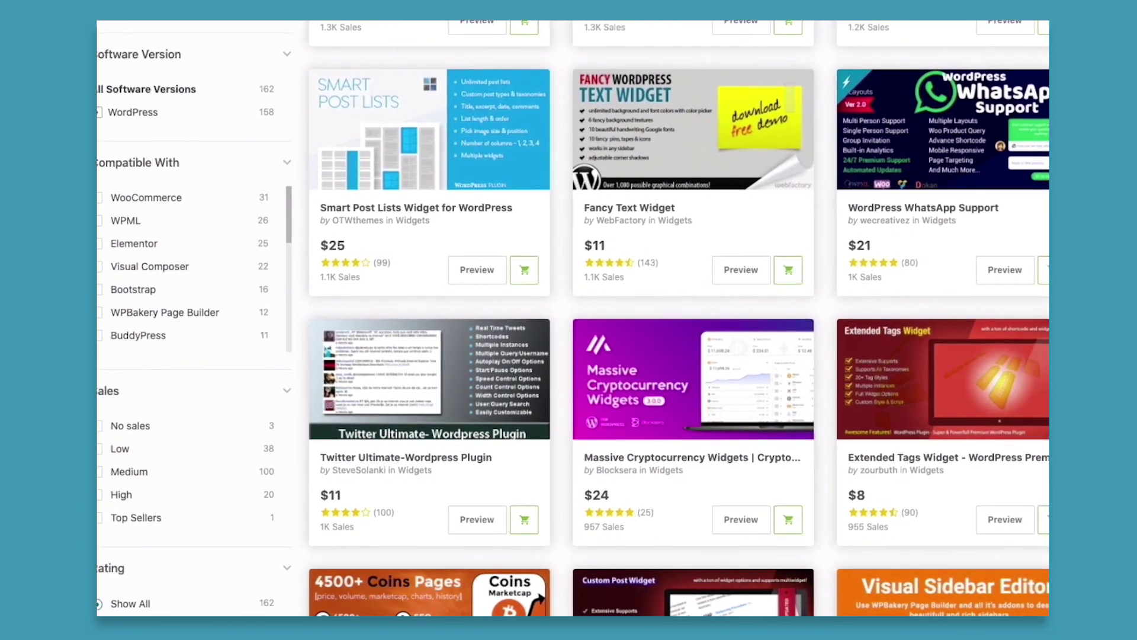
scroll(573, 320, down, 3)
scroll(673, 321, down, 6)
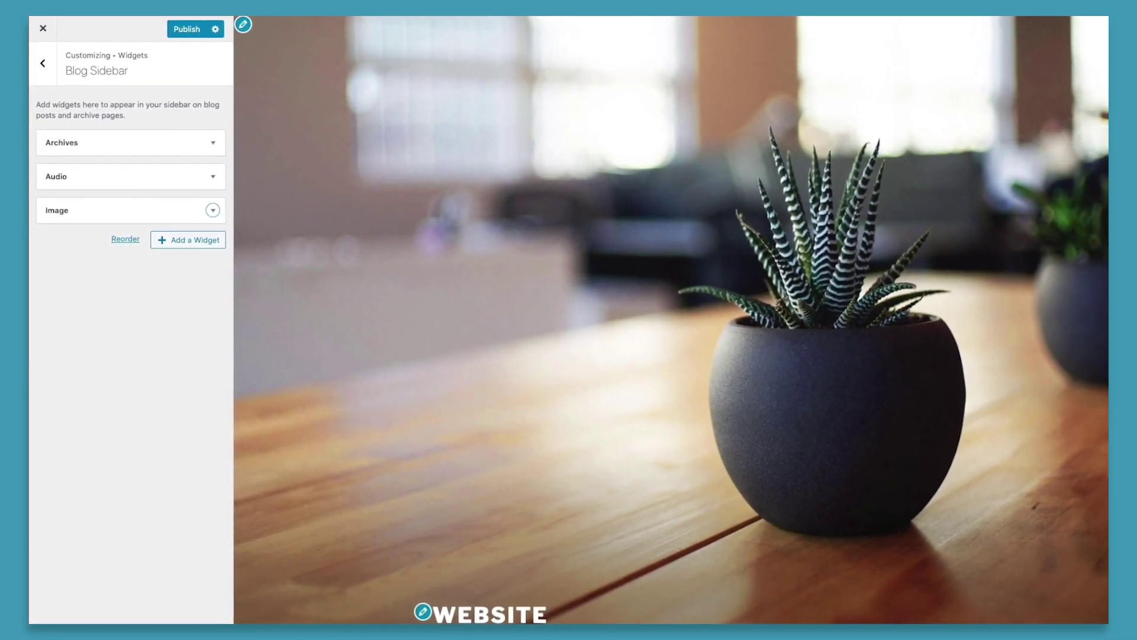
- Add a Calendar widget to the Blog Sidebar and put the cursor in its Title field
click(198, 243)
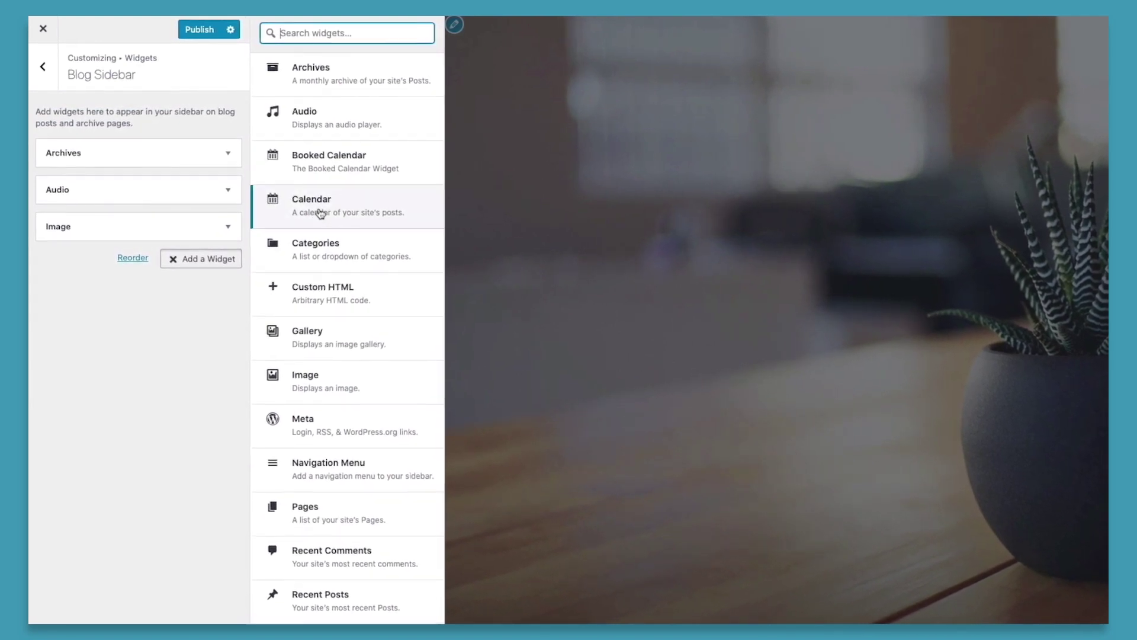
click(381, 213)
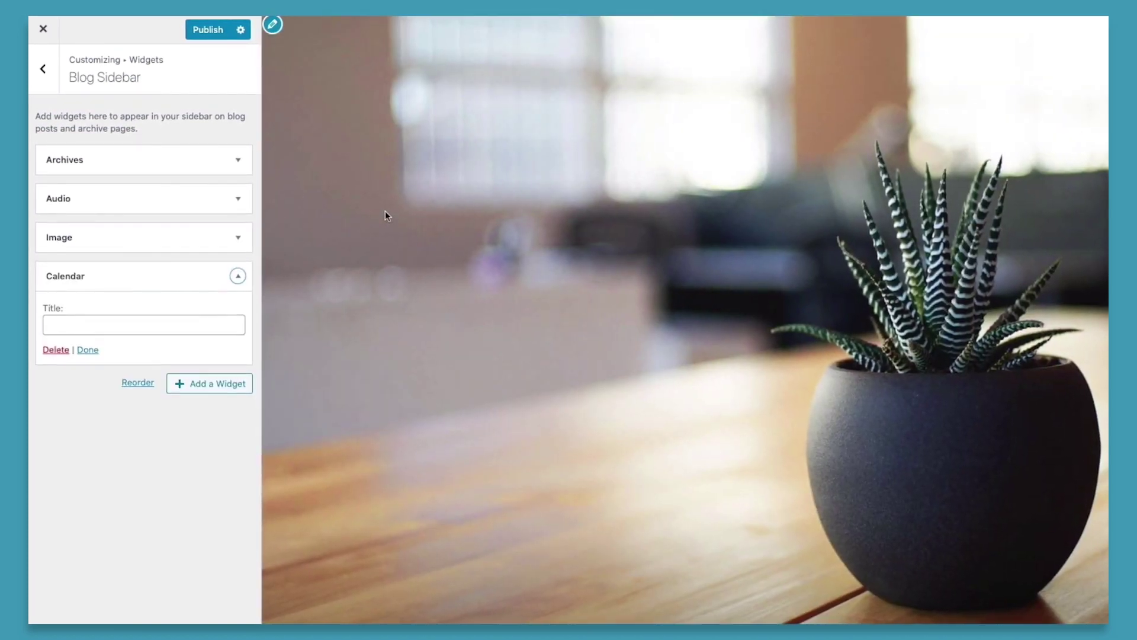
click(153, 327)
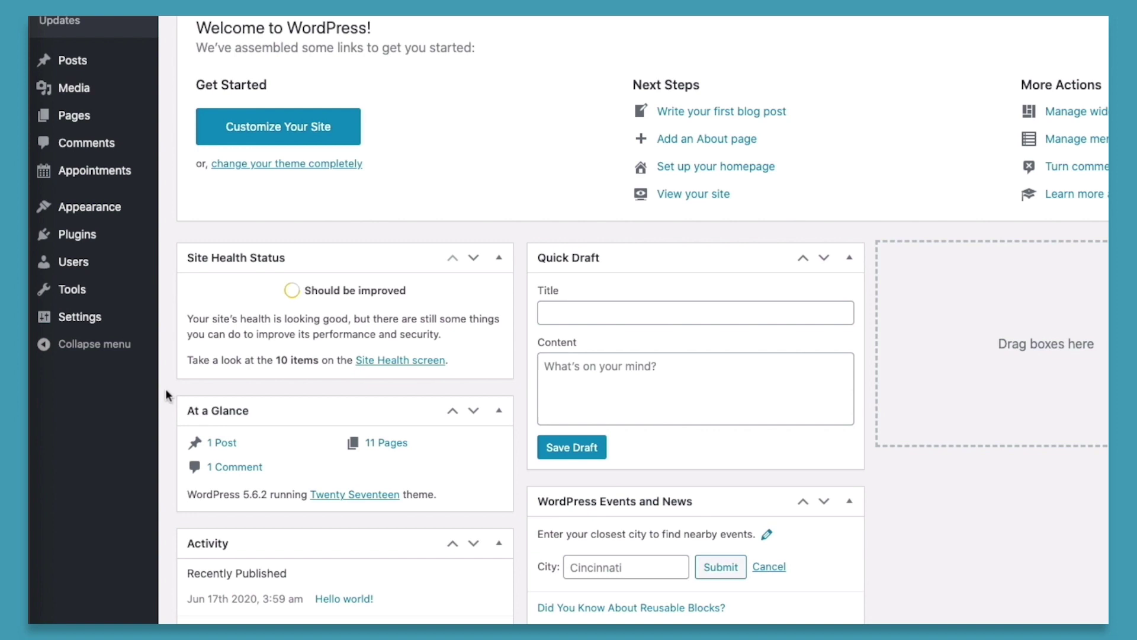
- Open the Customizer from Appearance and show its Widgets areas: Blog Sidebar, Footer 1 and Footer 2
mouse_move(91, 219)
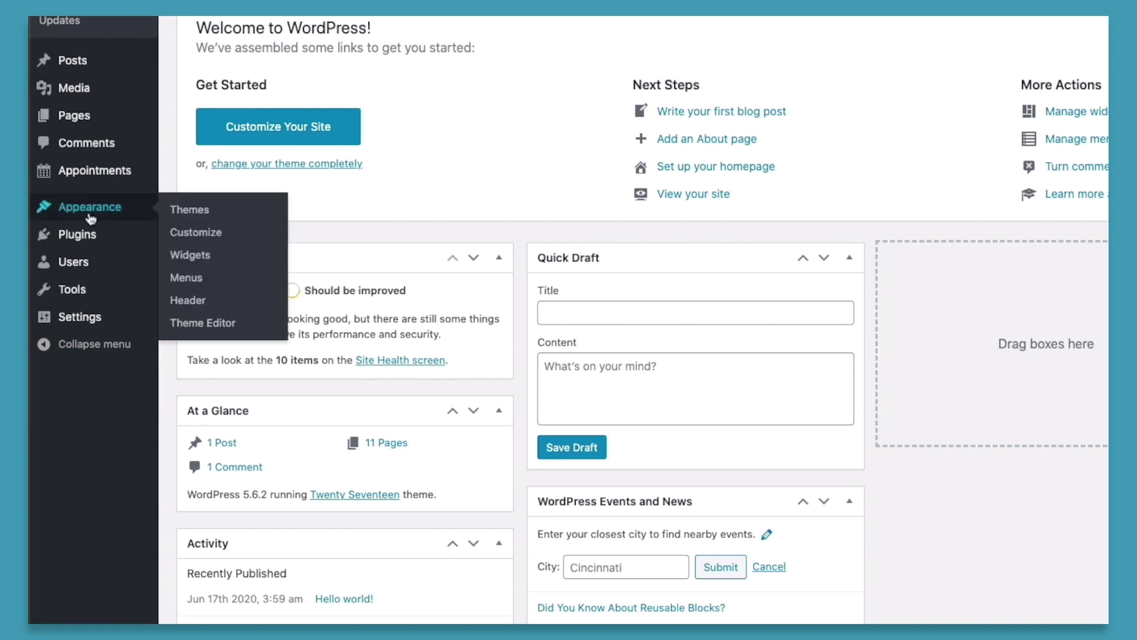
click(196, 234)
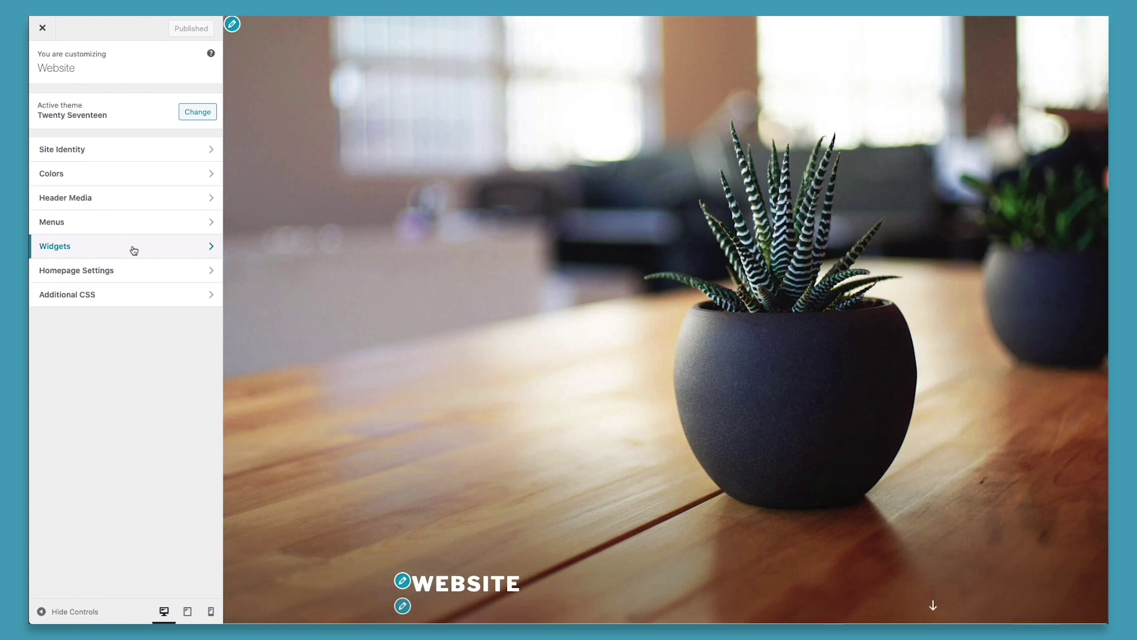
click(134, 248)
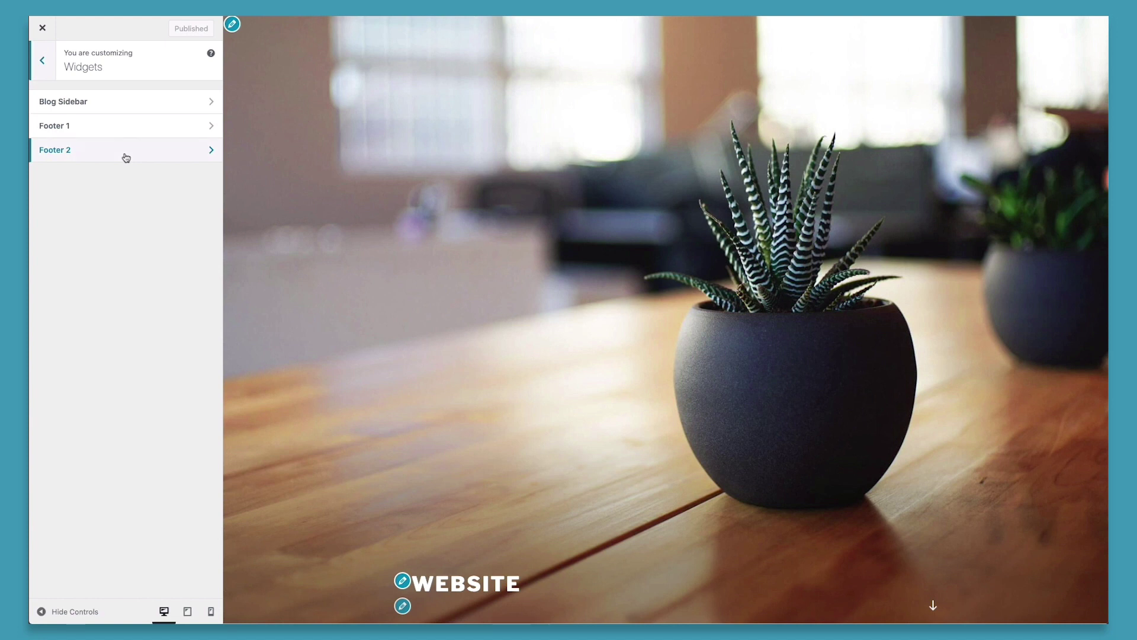
- Open Blog Sidebar and move Text: Yoga Studio above the Image widget
click(132, 107)
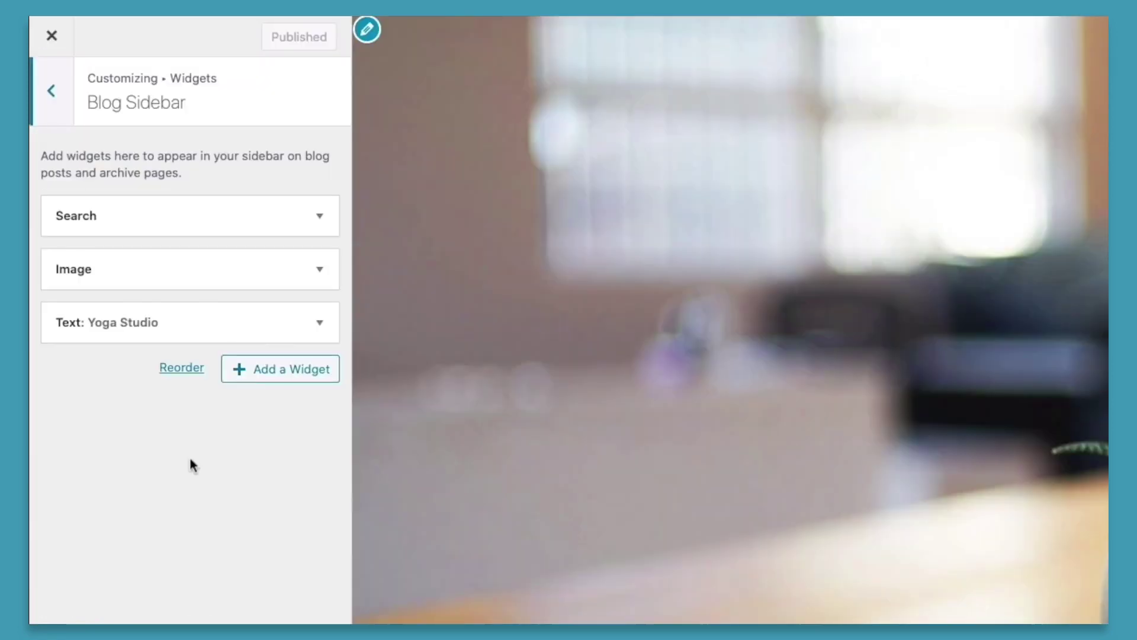
drag(141, 330, 157, 267)
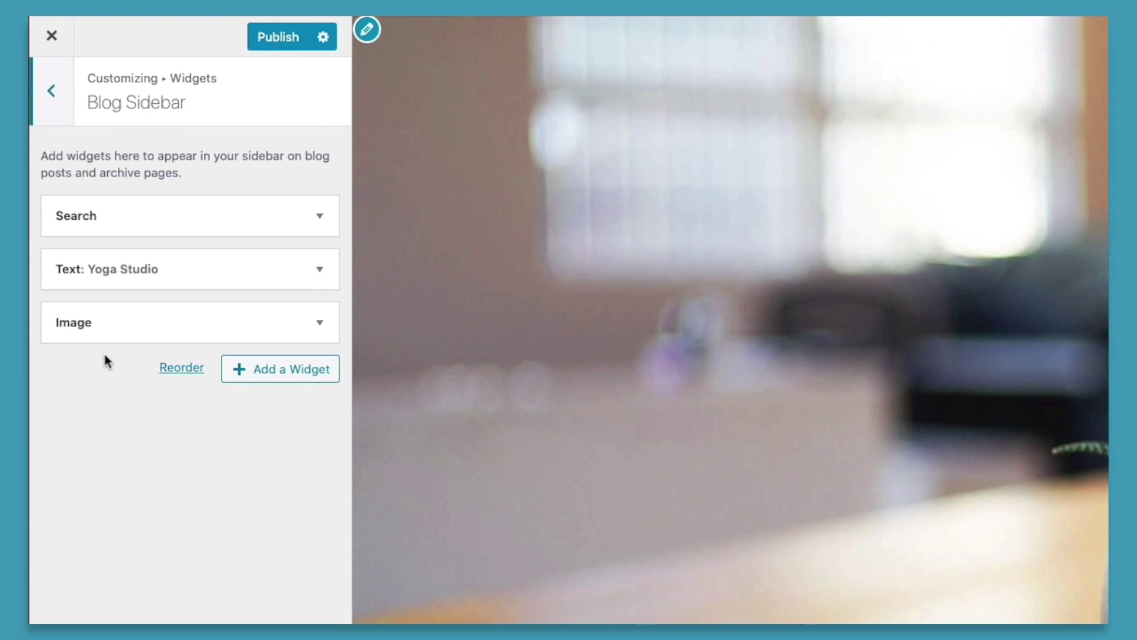
- Set the Search widget's title to 'Search Bar', then delete the Text: Yoga Studio widget
click(320, 216)
click(187, 290)
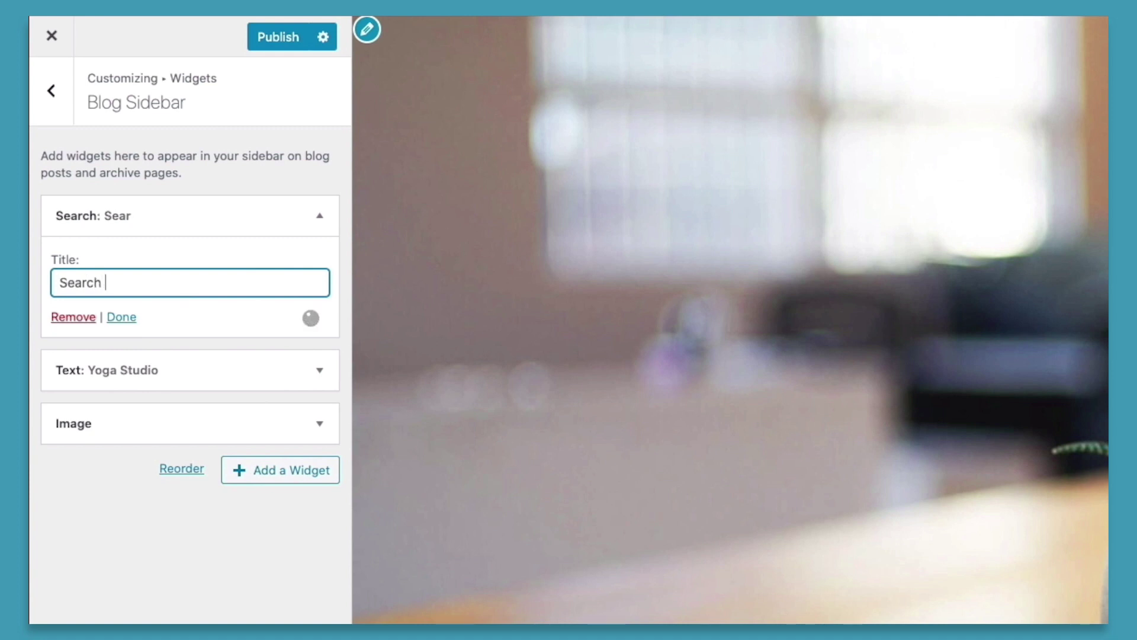
click(125, 319)
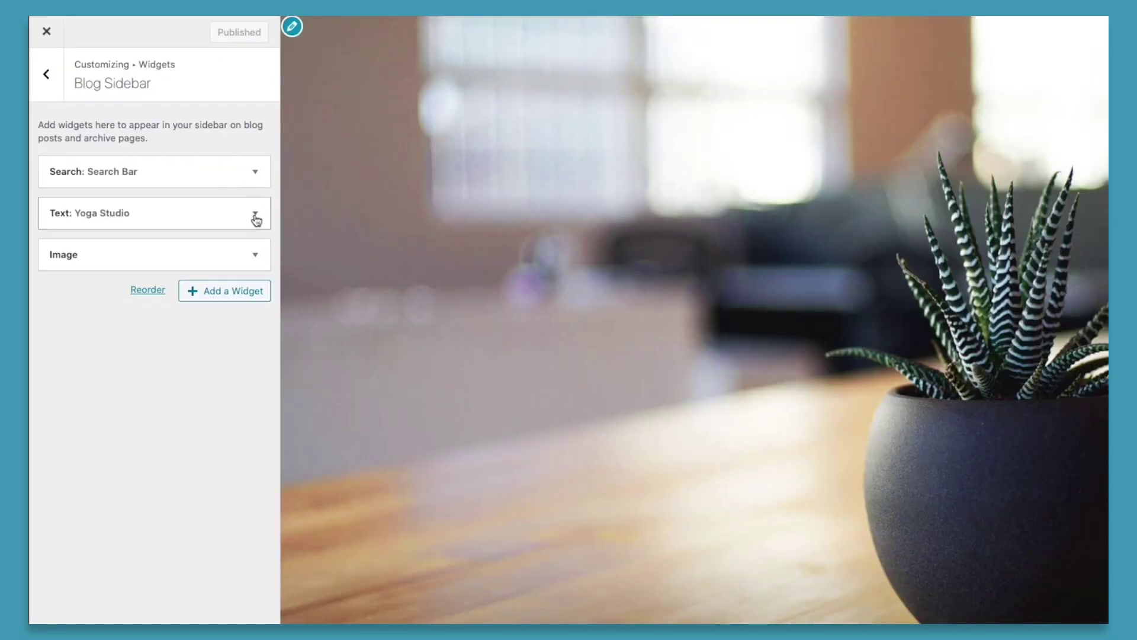
click(320, 269)
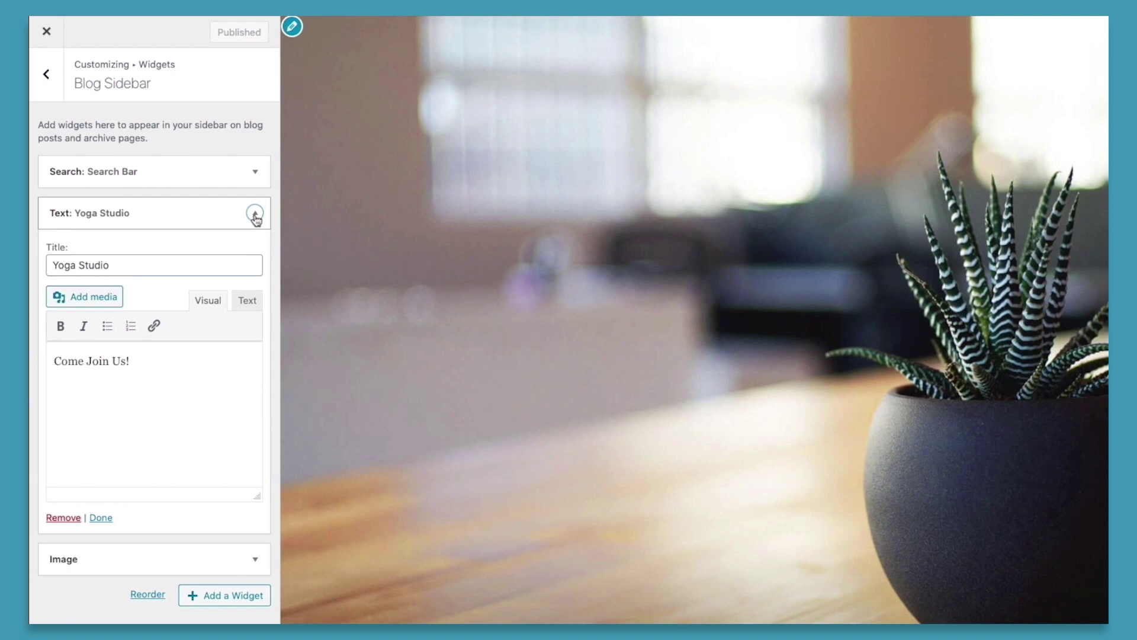
click(59, 518)
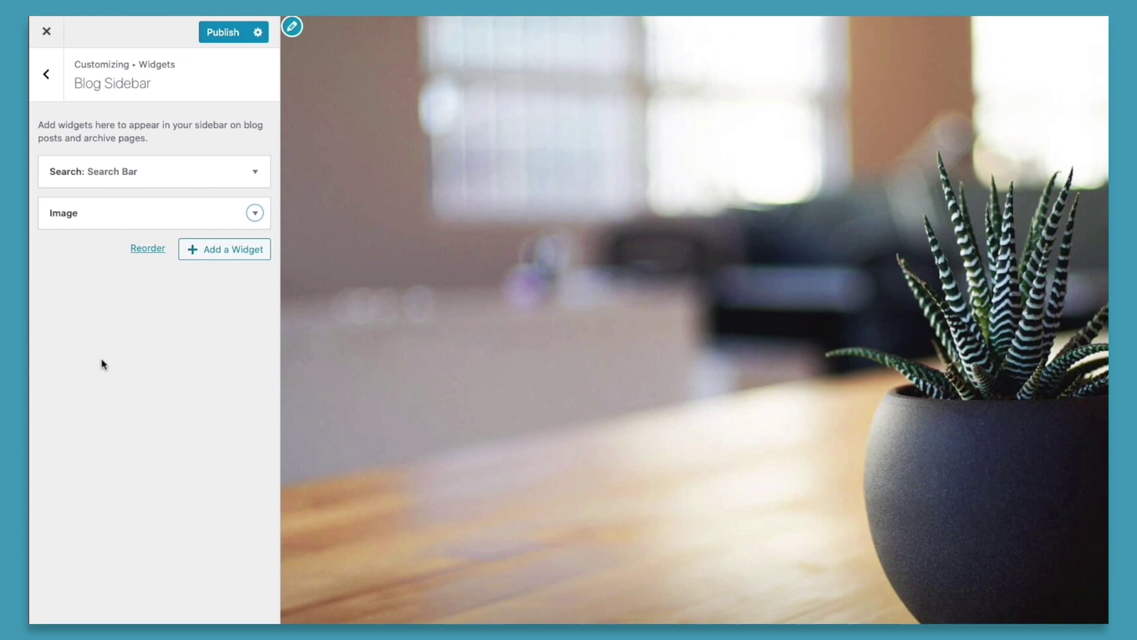
- Add a Pages widget named 'Website Pages' with Sort by left on Page title
click(235, 258)
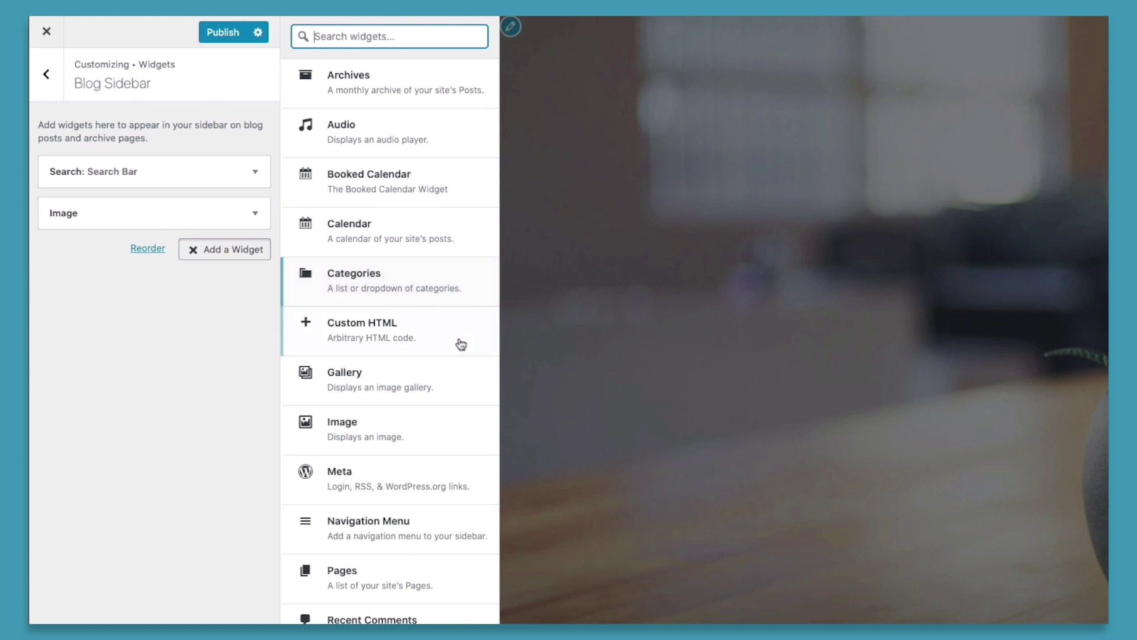
click(454, 587)
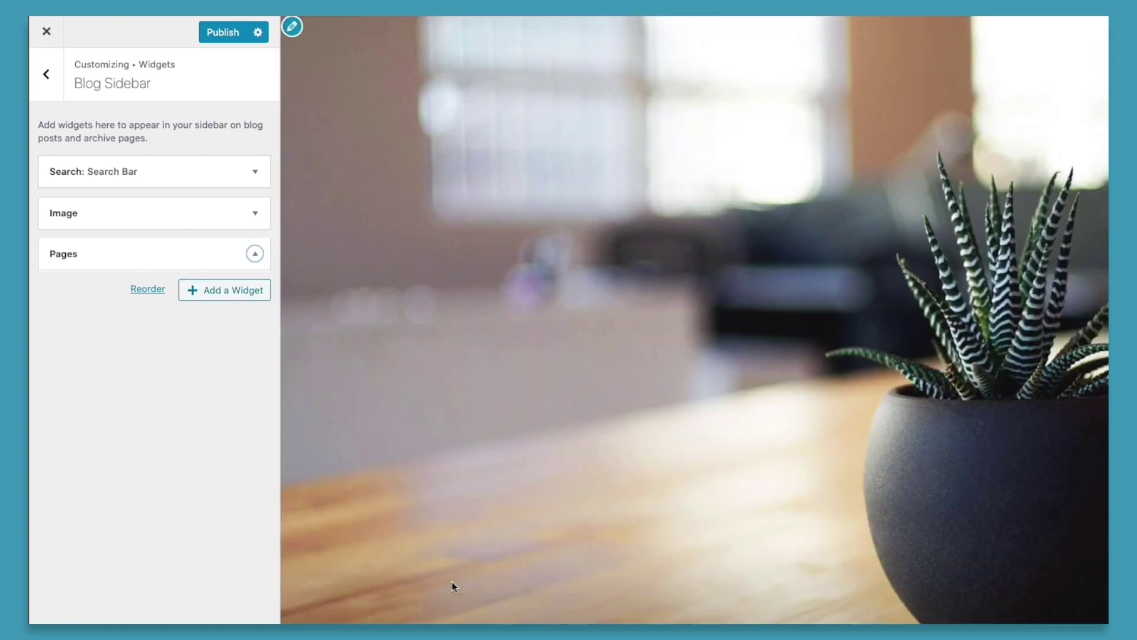
text(We)
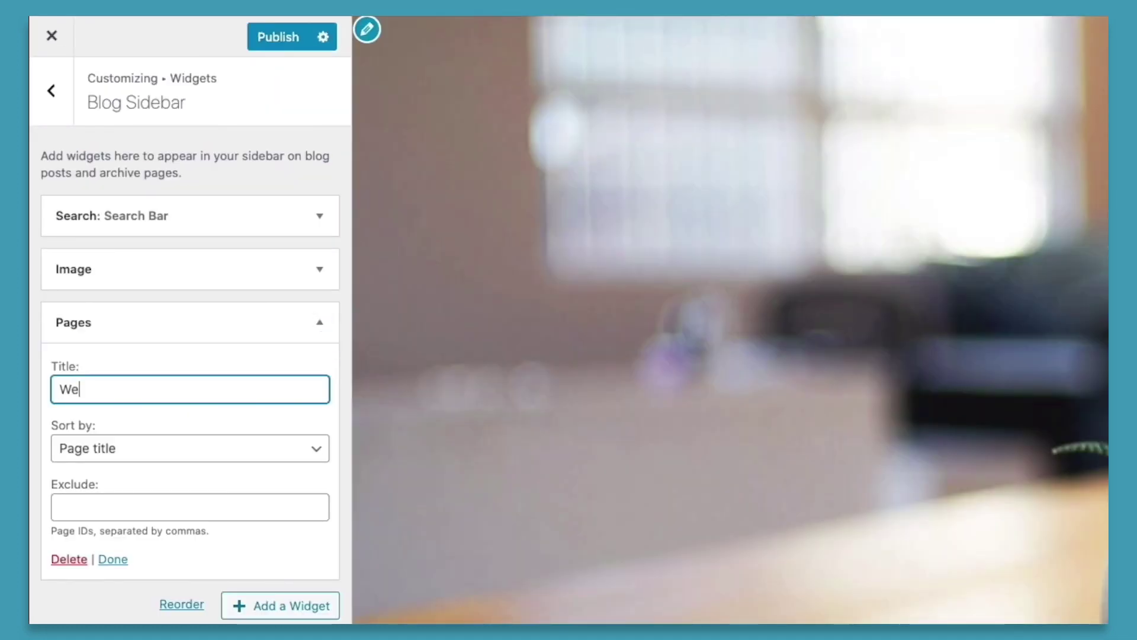
text(bsite Pages)
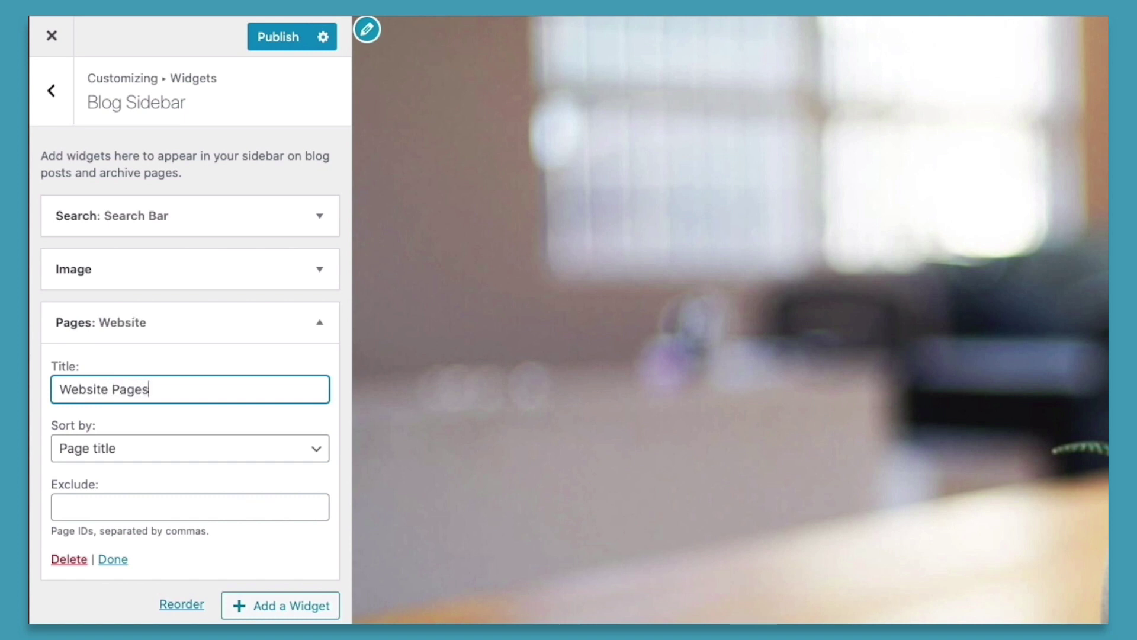
click(175, 457)
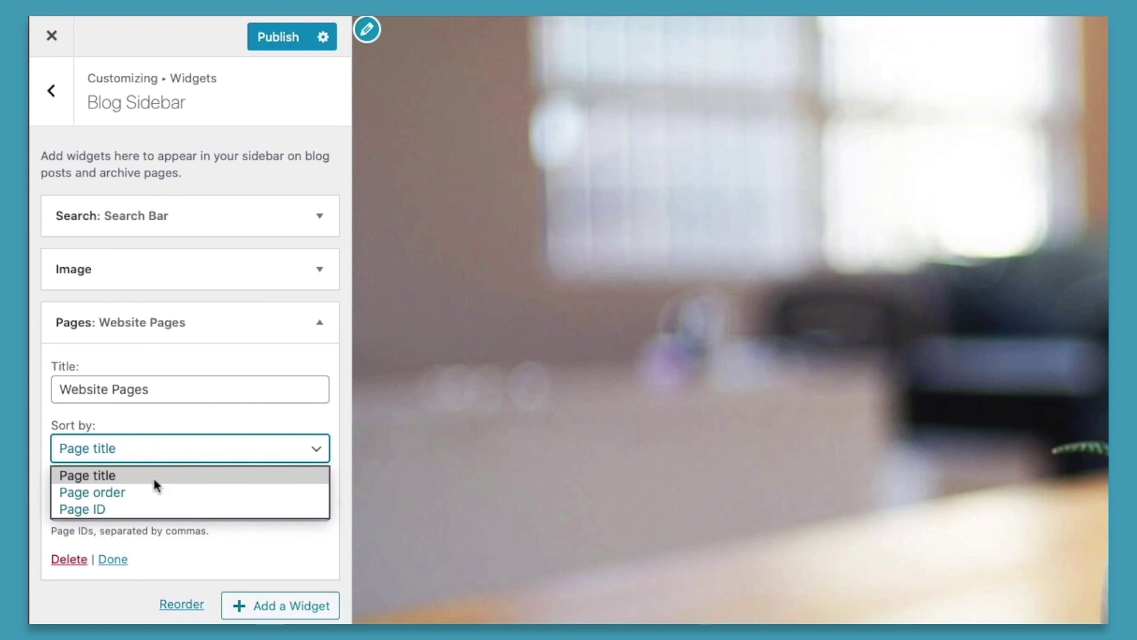
click(154, 478)
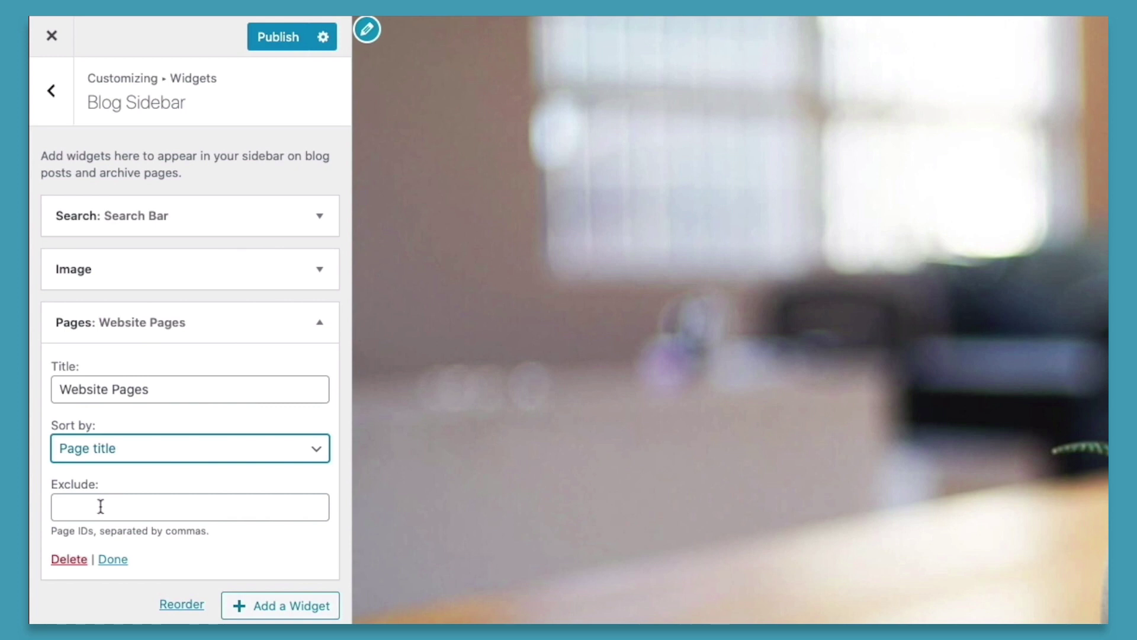
click(112, 560)
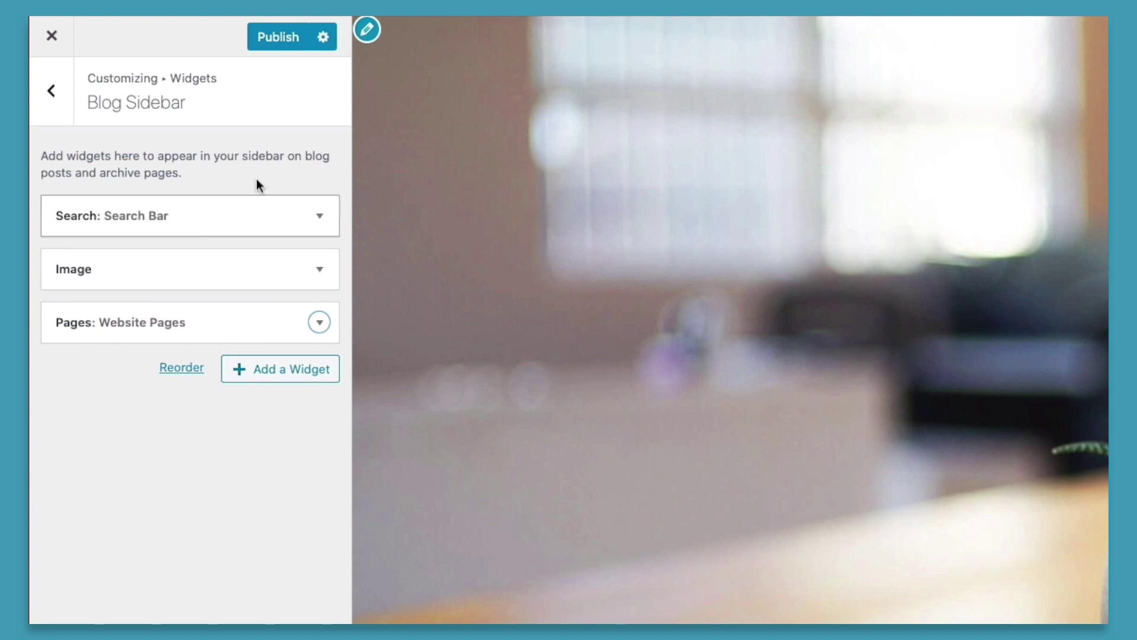
- Publish the Customizer's Blog Sidebar changes
click(287, 52)
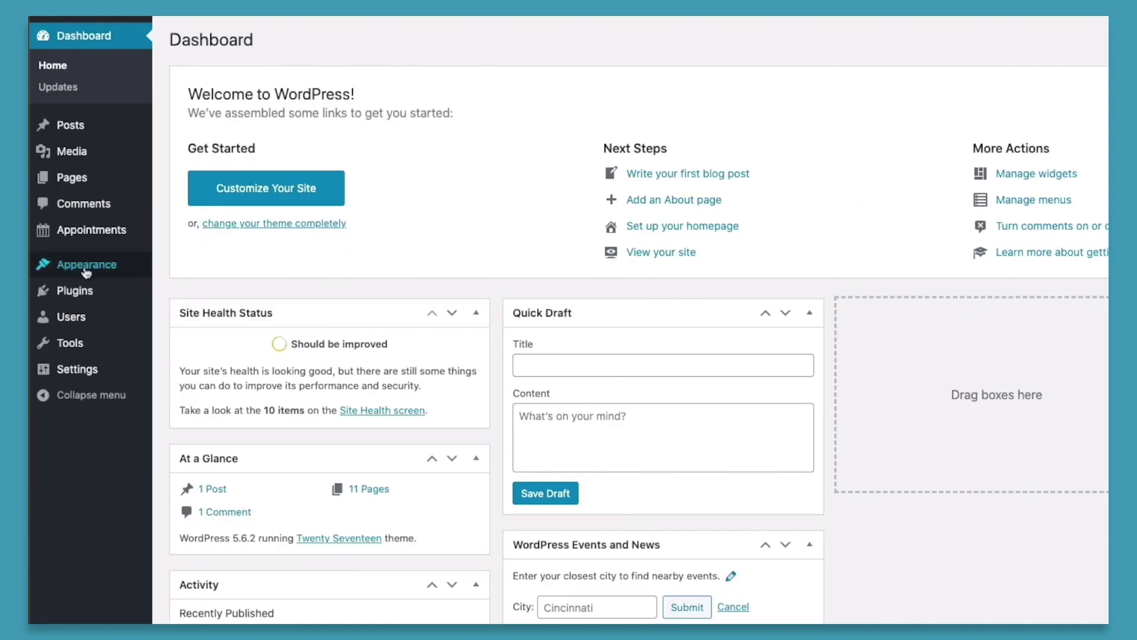
- On the Widgets admin page, move the Search Bar widget below the Image widget
mouse_move(74, 221)
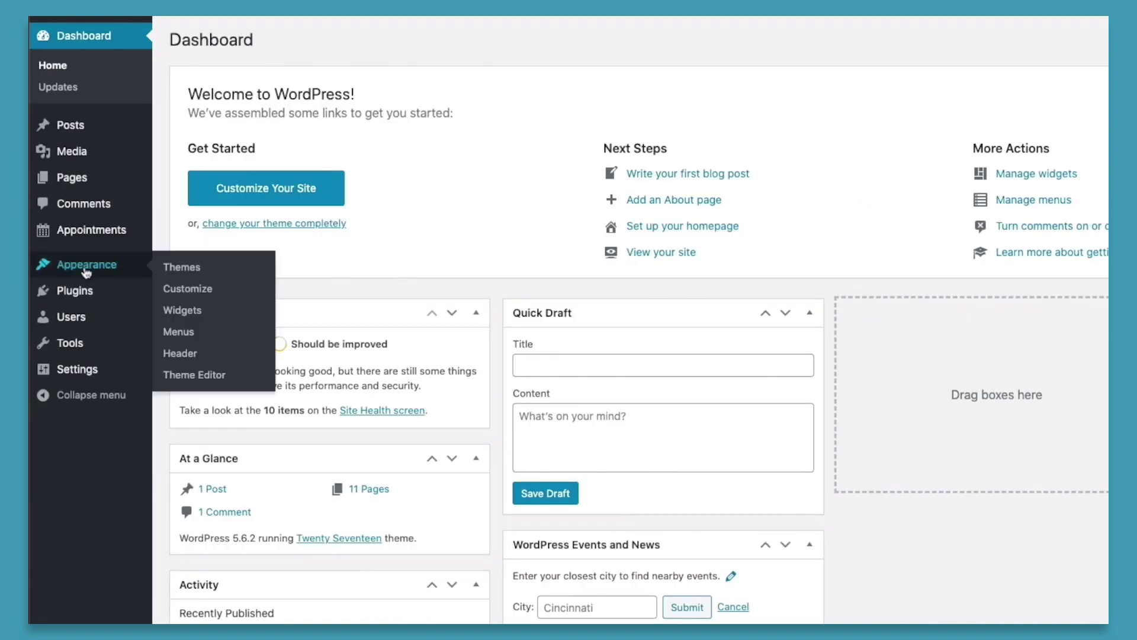
click(183, 310)
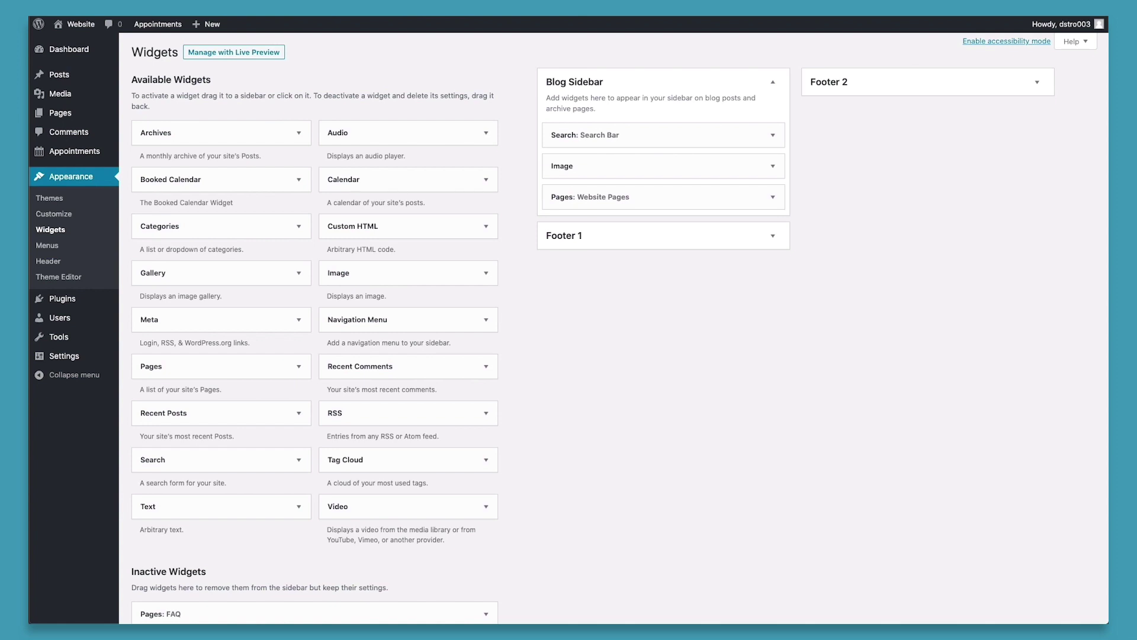
drag(688, 133, 681, 163)
- Save the image widget with the title 'Yoga' and delete the Search Bar widget
click(773, 135)
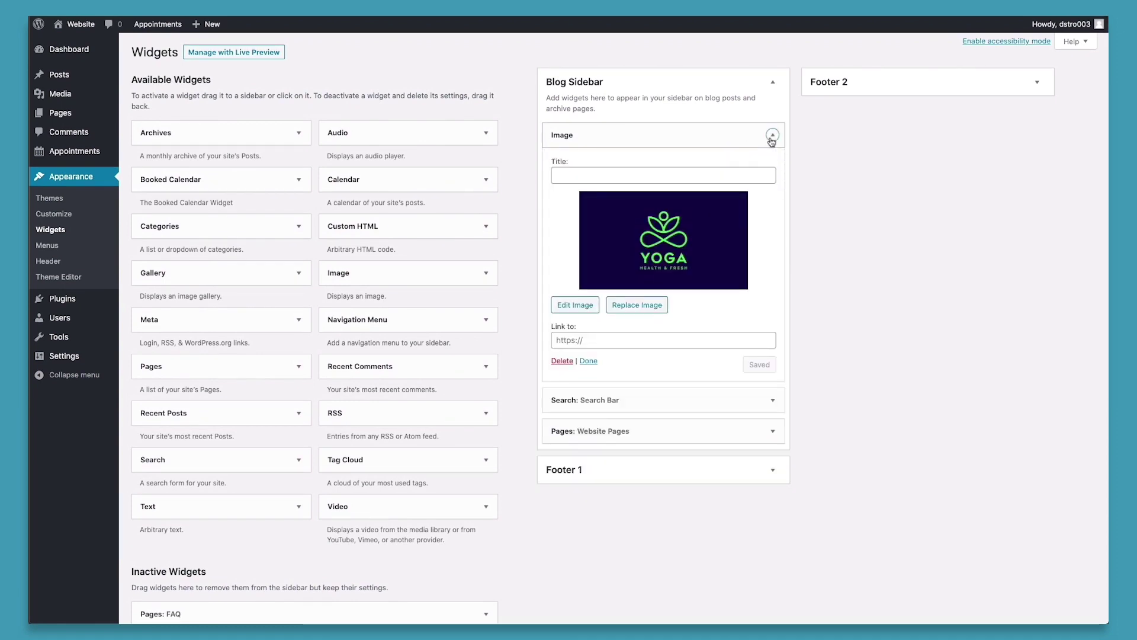
click(661, 176)
text(Yoga)
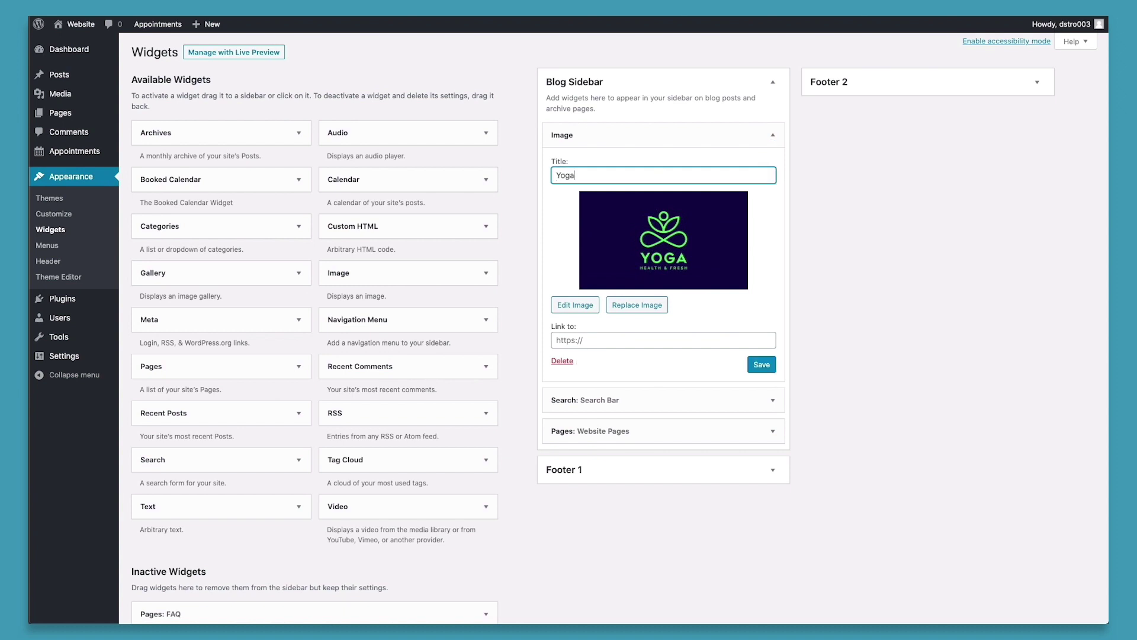
click(762, 364)
click(773, 135)
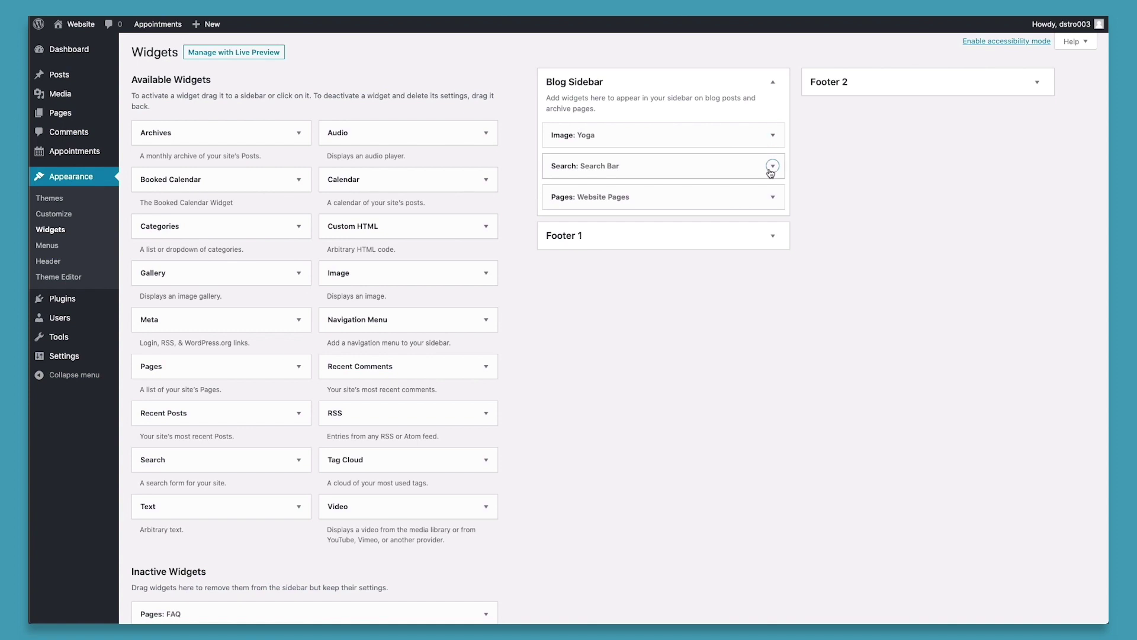
click(772, 166)
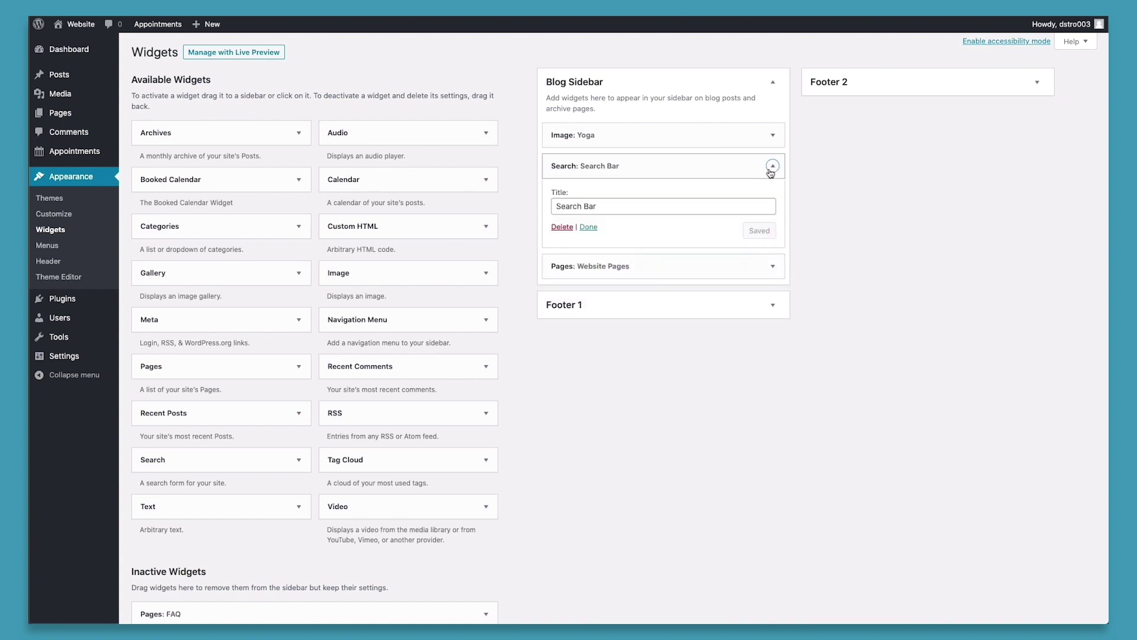
click(564, 230)
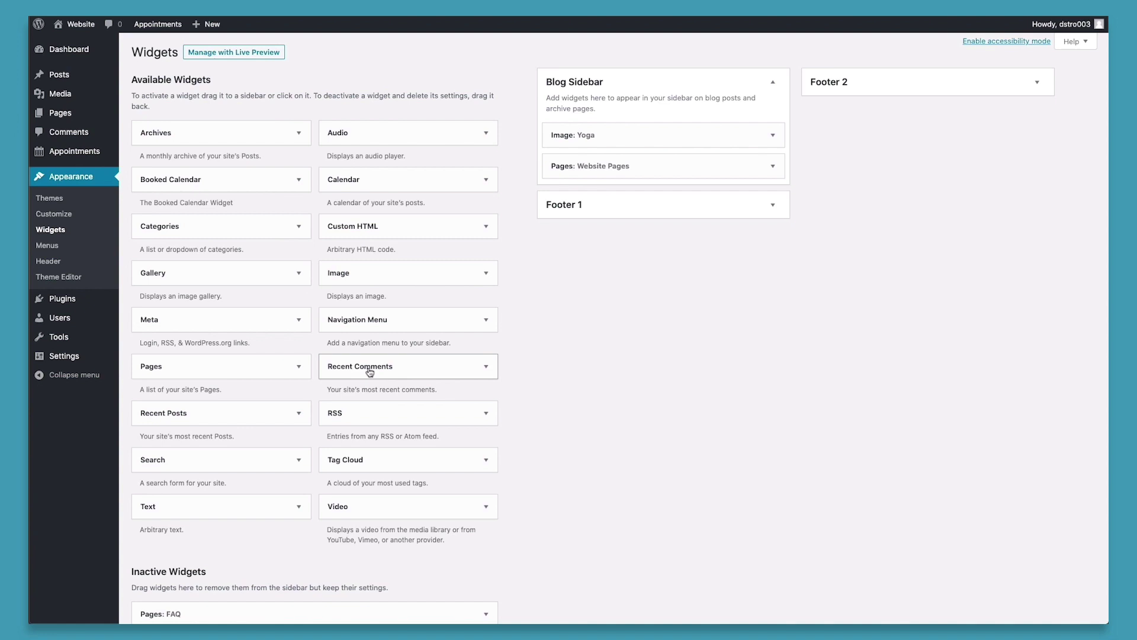
- Drag the Recent Comments widget from Available Widgets into the Blog Sidebar
drag(365, 372, 613, 198)
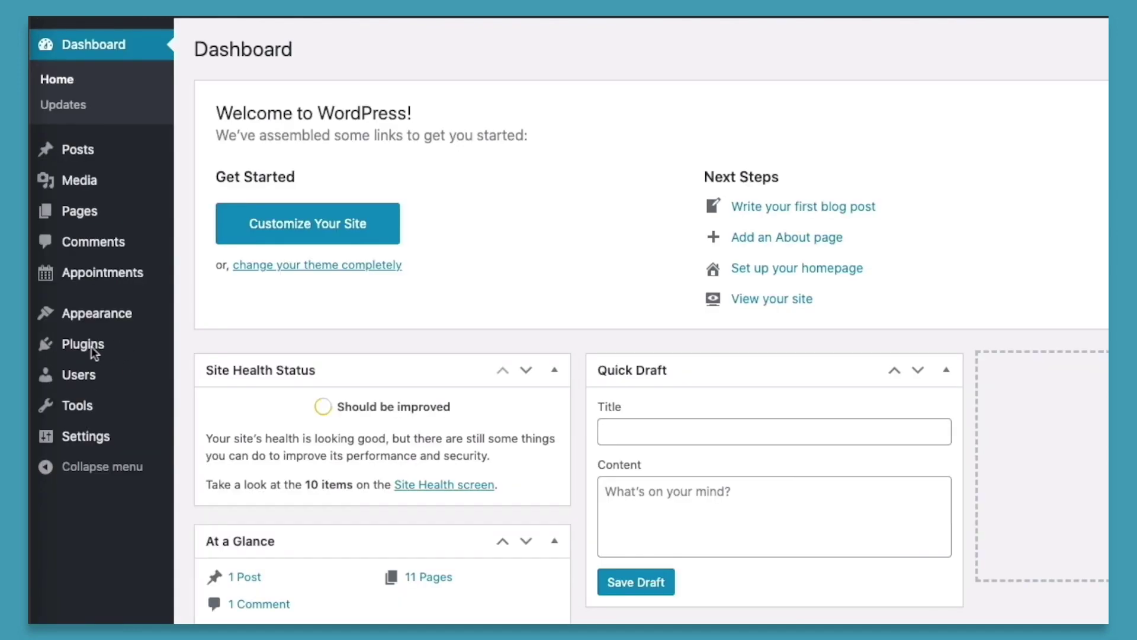
- Search plugins for 'custom sidebar', then install and activate the Custom Sidebars plugin
mouse_move(92, 346)
click(201, 373)
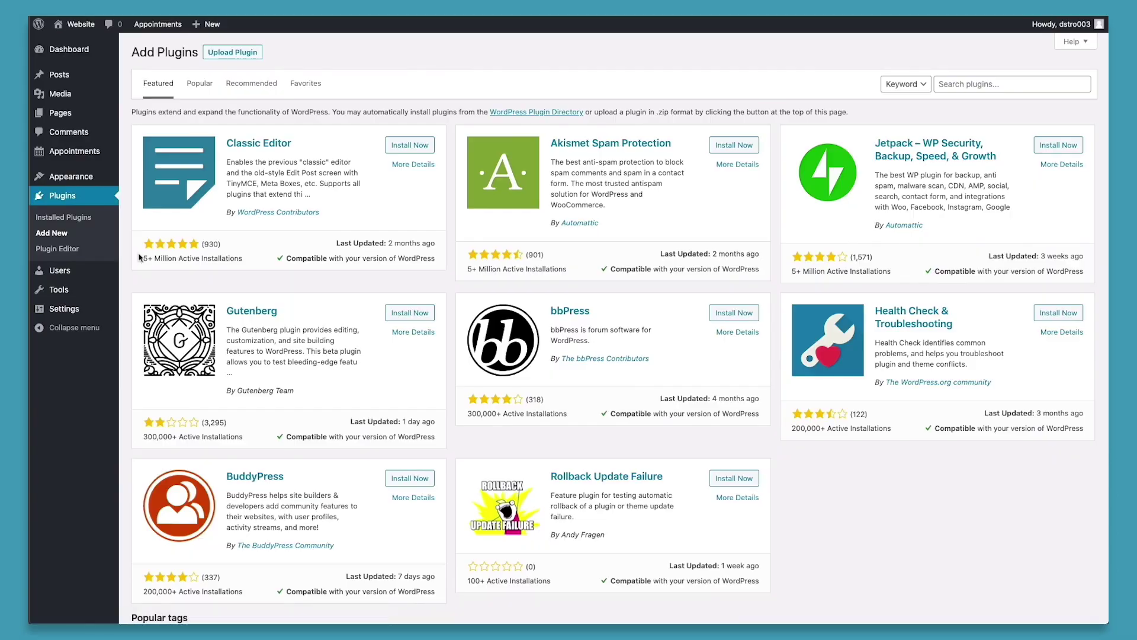
click(969, 84)
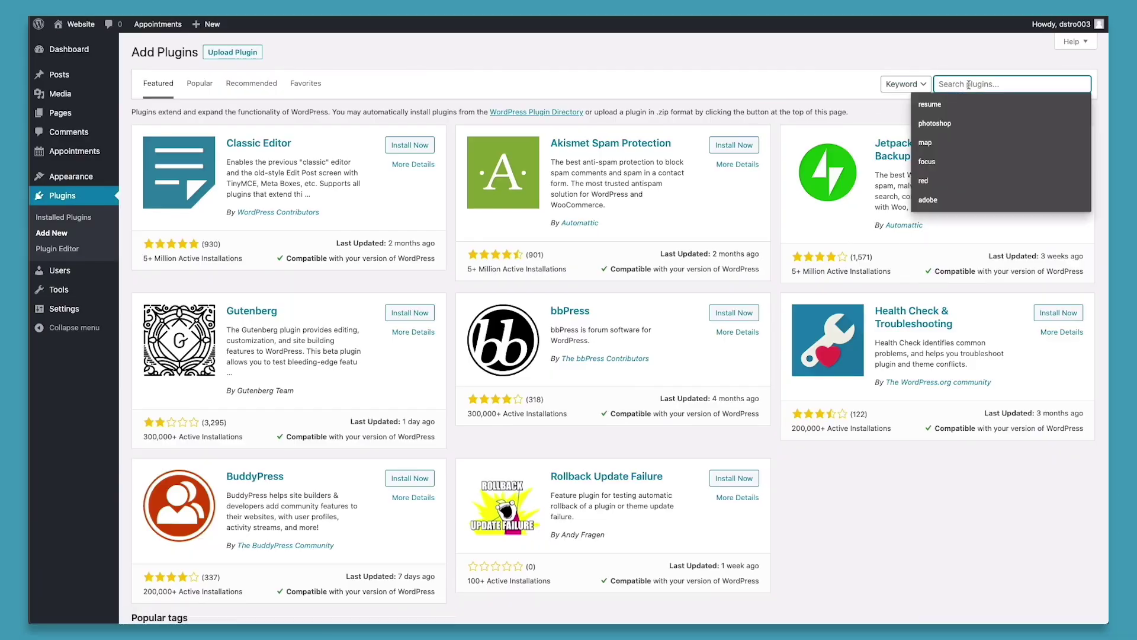
text(cu)
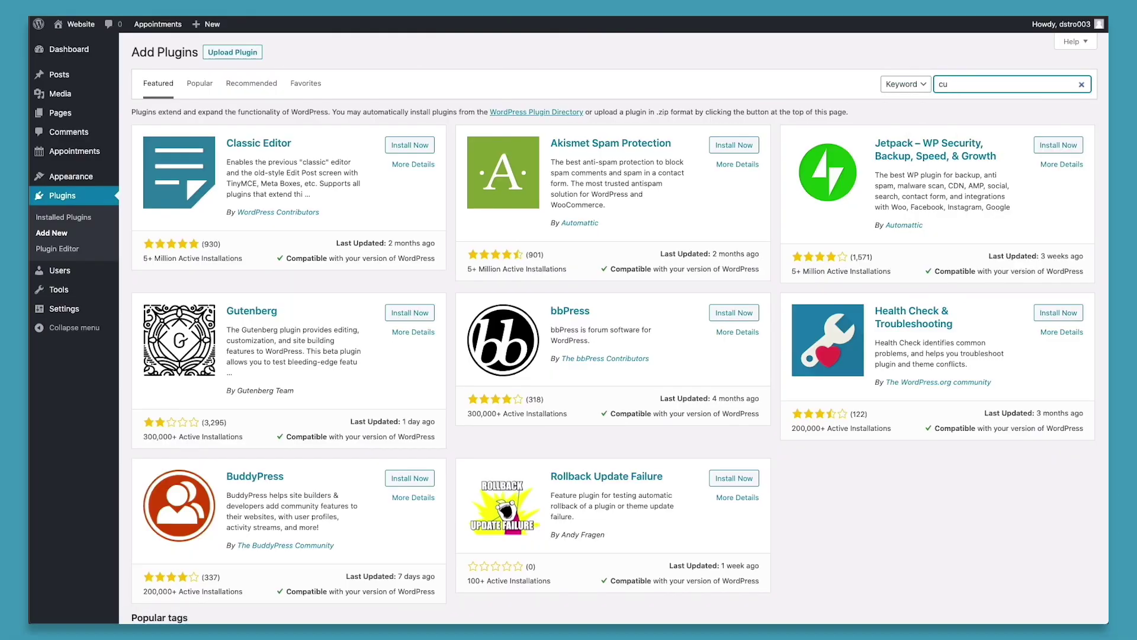
text(stom sidebar)
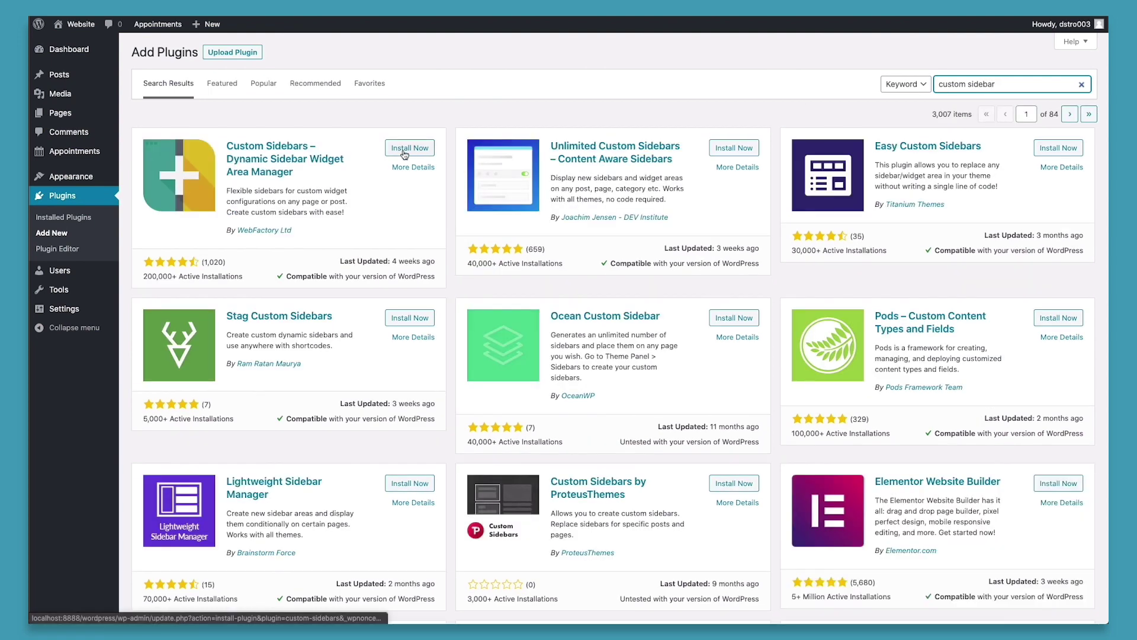
click(404, 153)
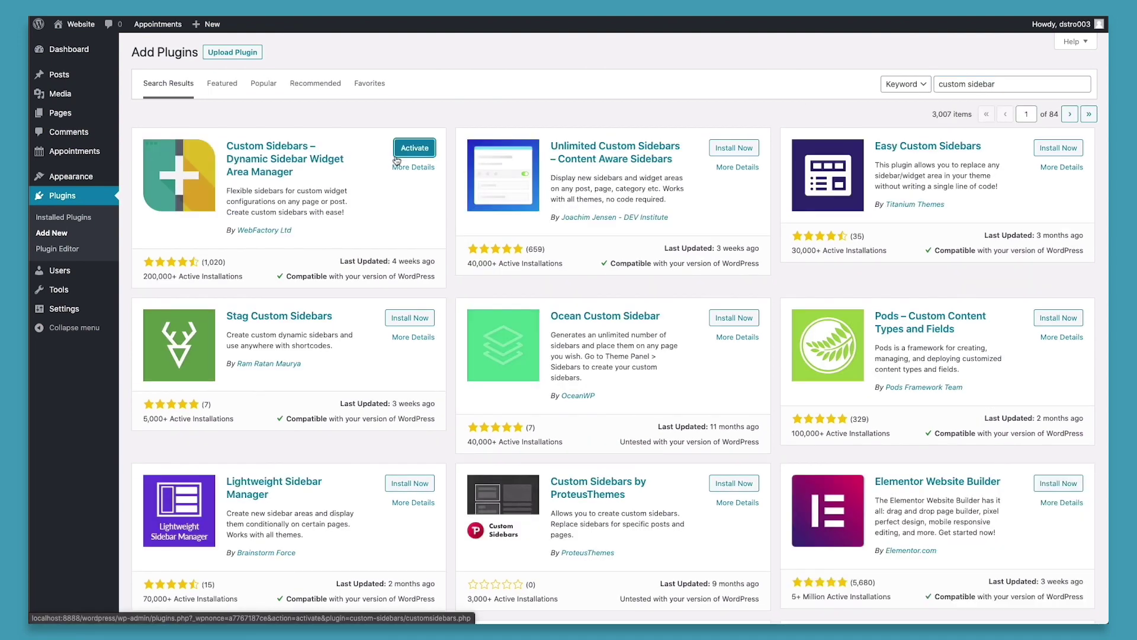
click(396, 158)
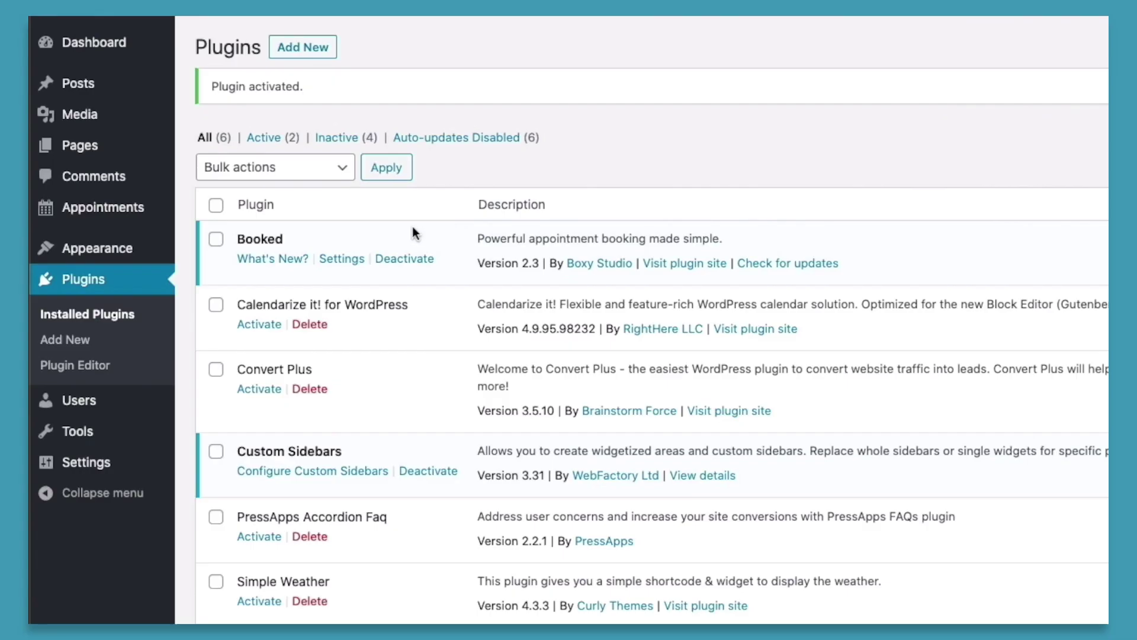
mouse_move(91, 178)
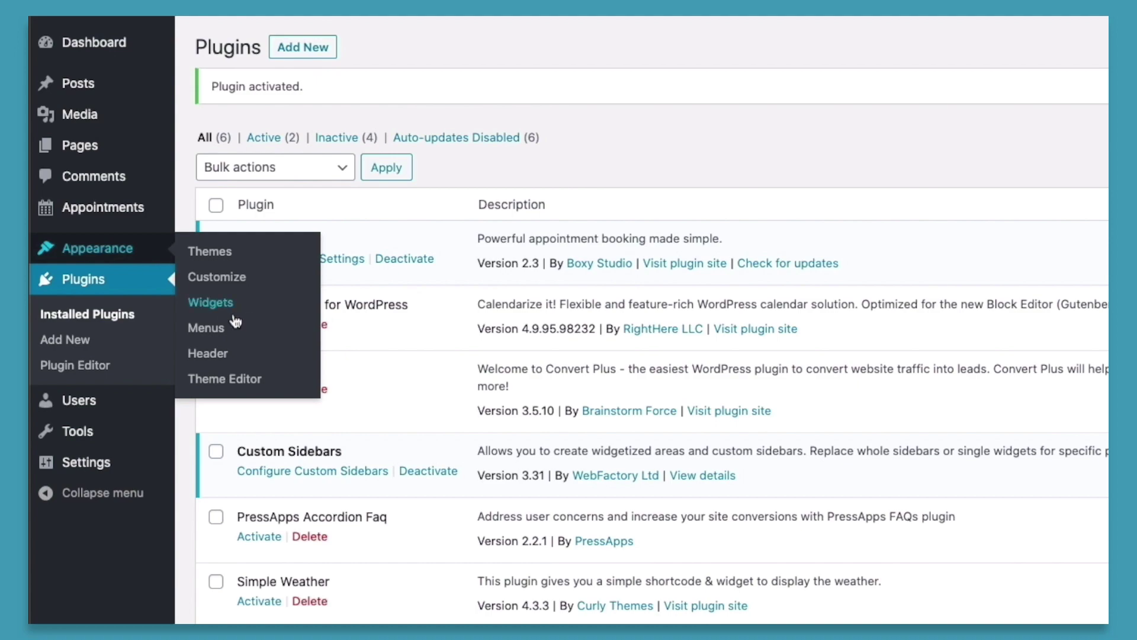
- On the Widgets page, create a new sidebar named 'Custom Sidebar'
click(221, 313)
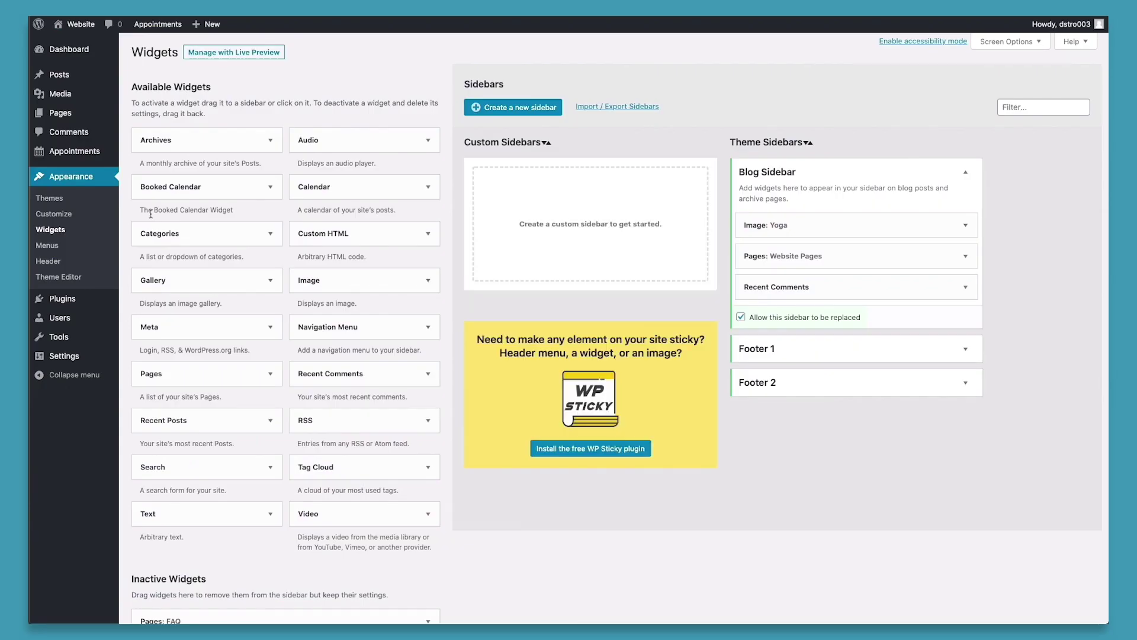
click(513, 119)
text(C)
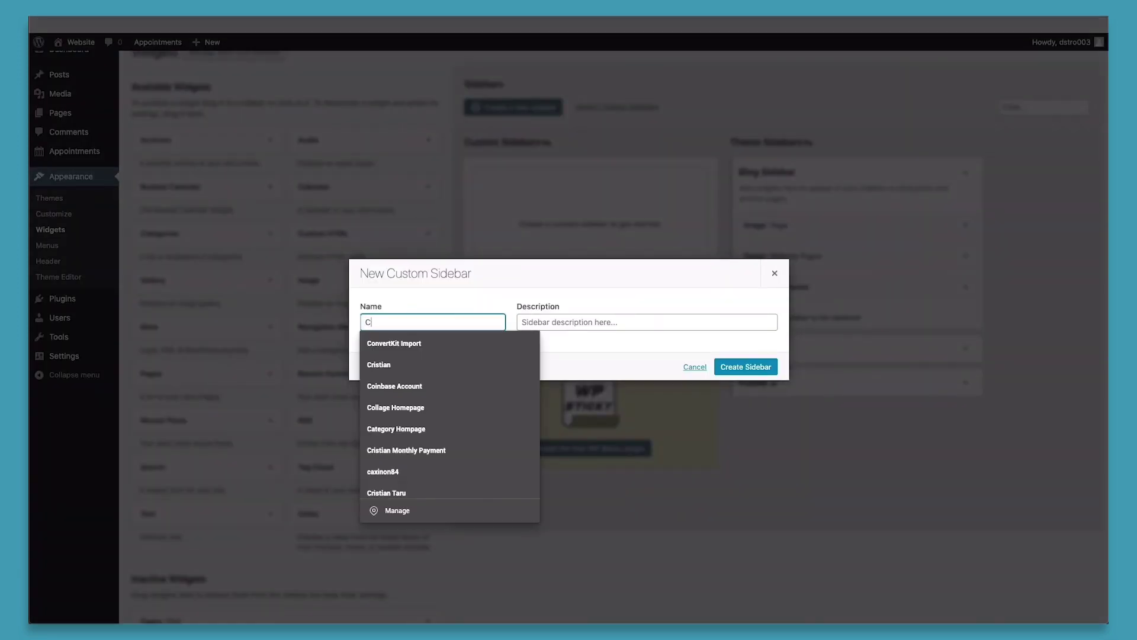
text(ustom Sidebar)
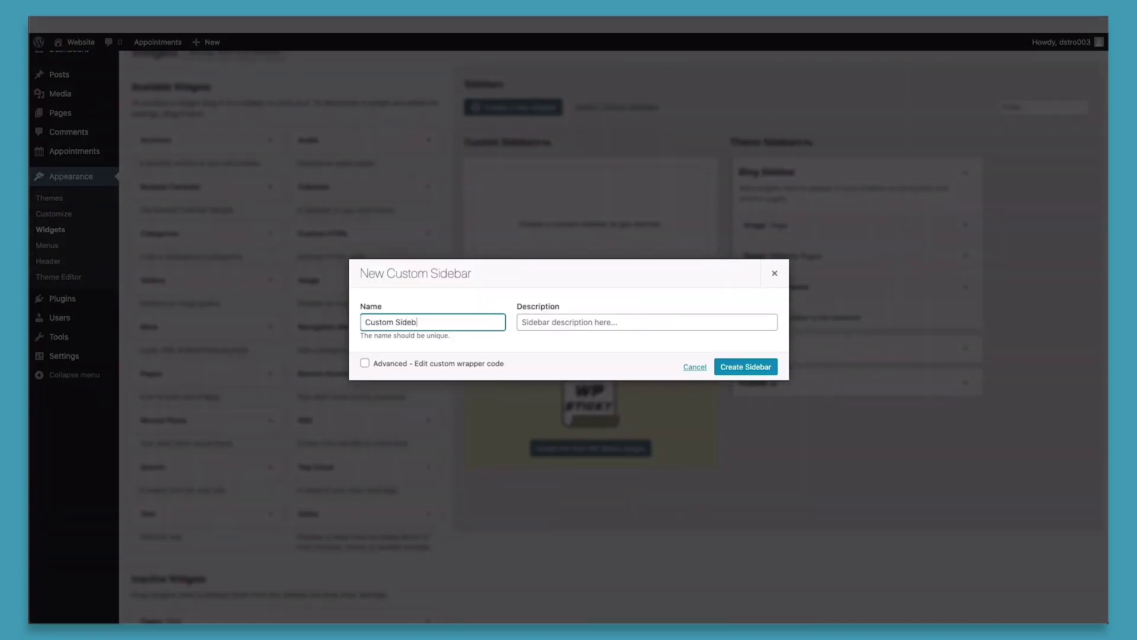
click(725, 365)
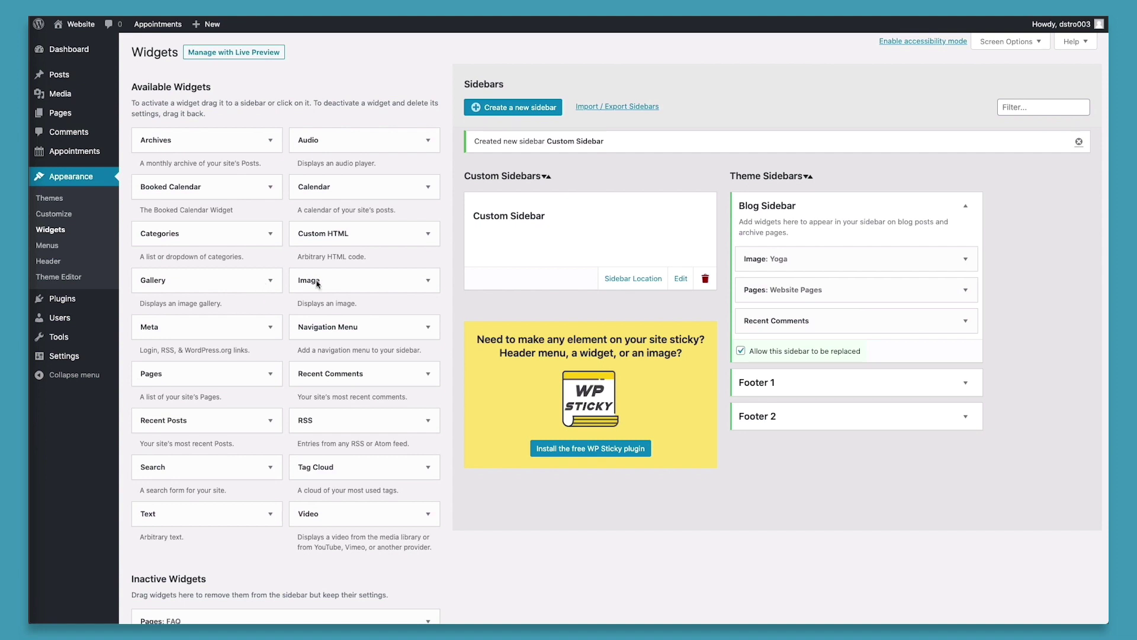
- Order Custom Sidebar with Archives above Categories and delete the extra Image widget
drag(314, 287, 537, 251)
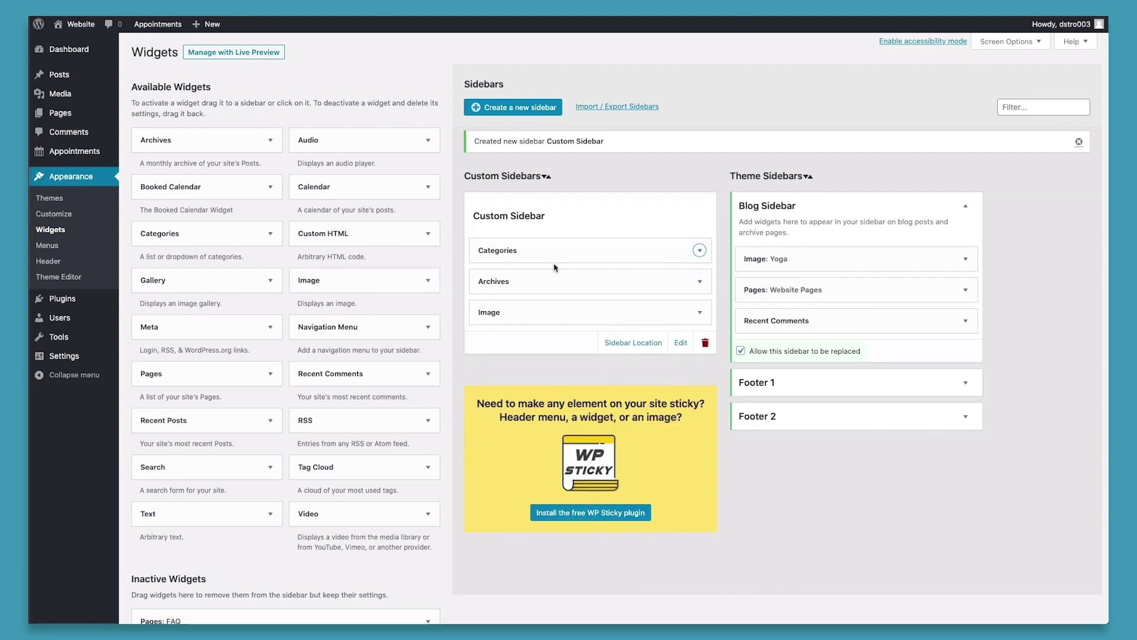
drag(558, 252, 558, 290)
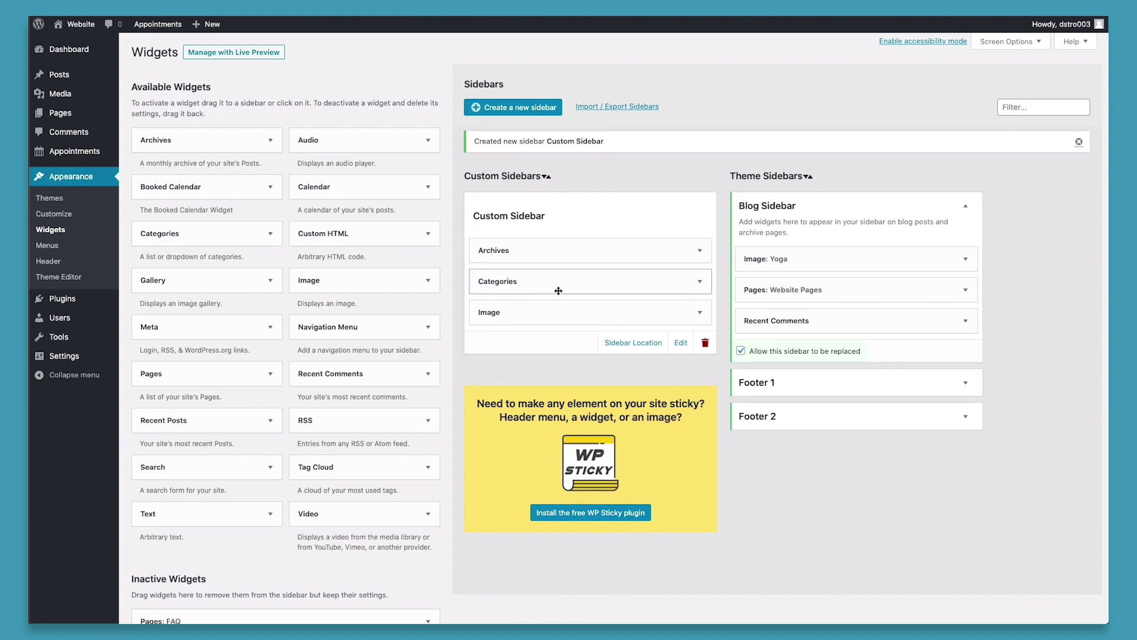
click(700, 313)
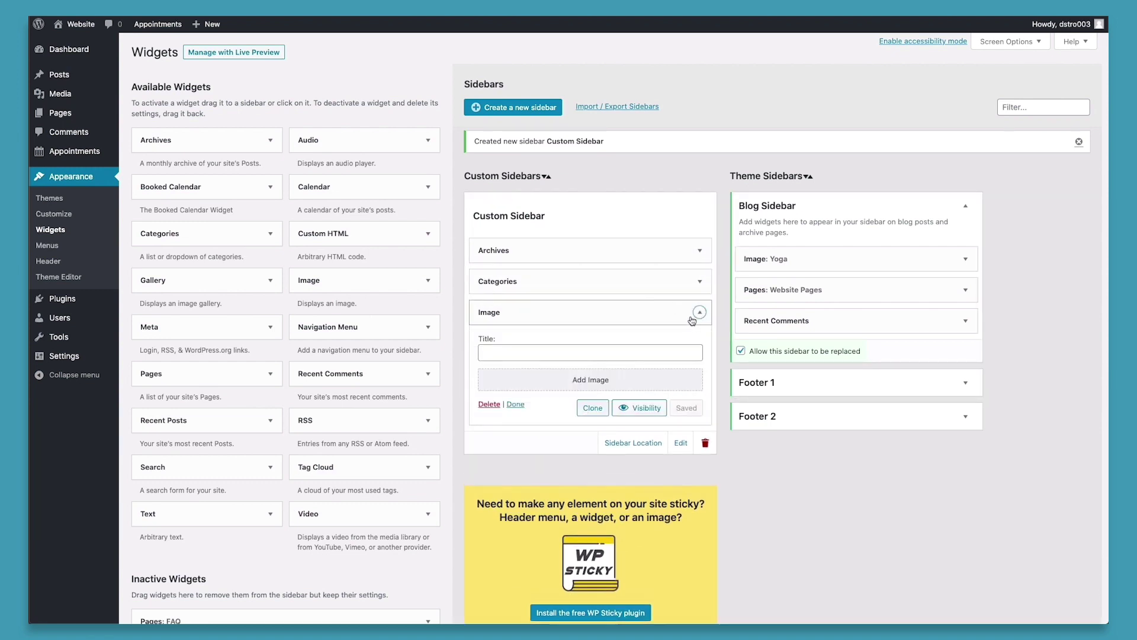
click(487, 404)
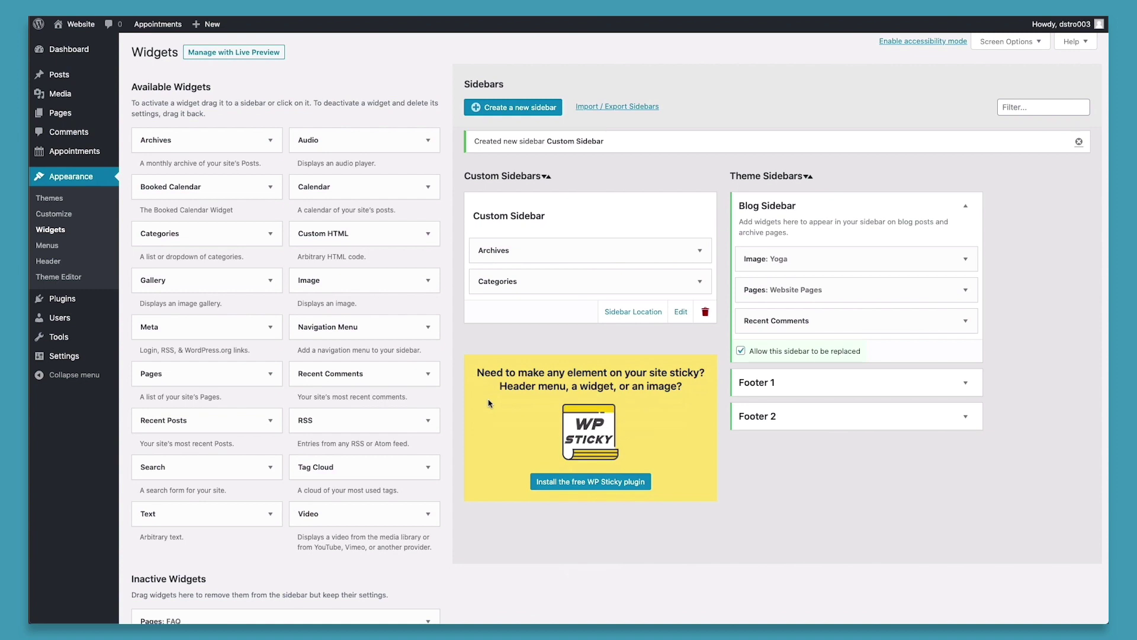
- Title the Categories widget 'Alternate Categories' and save it
click(699, 281)
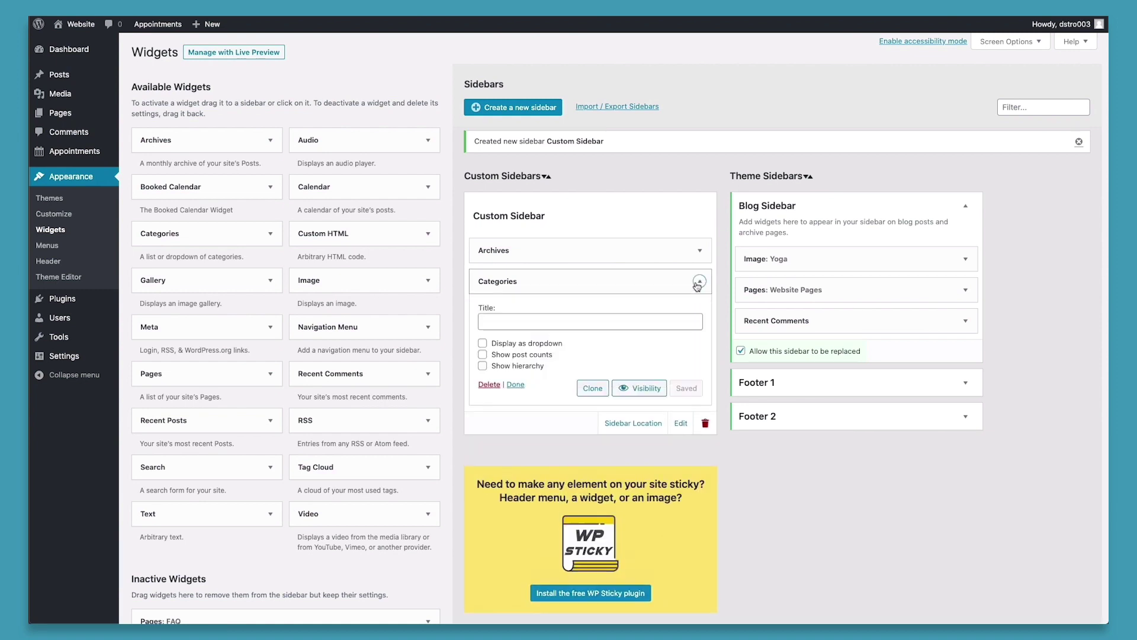
click(524, 324)
text(Alternat)
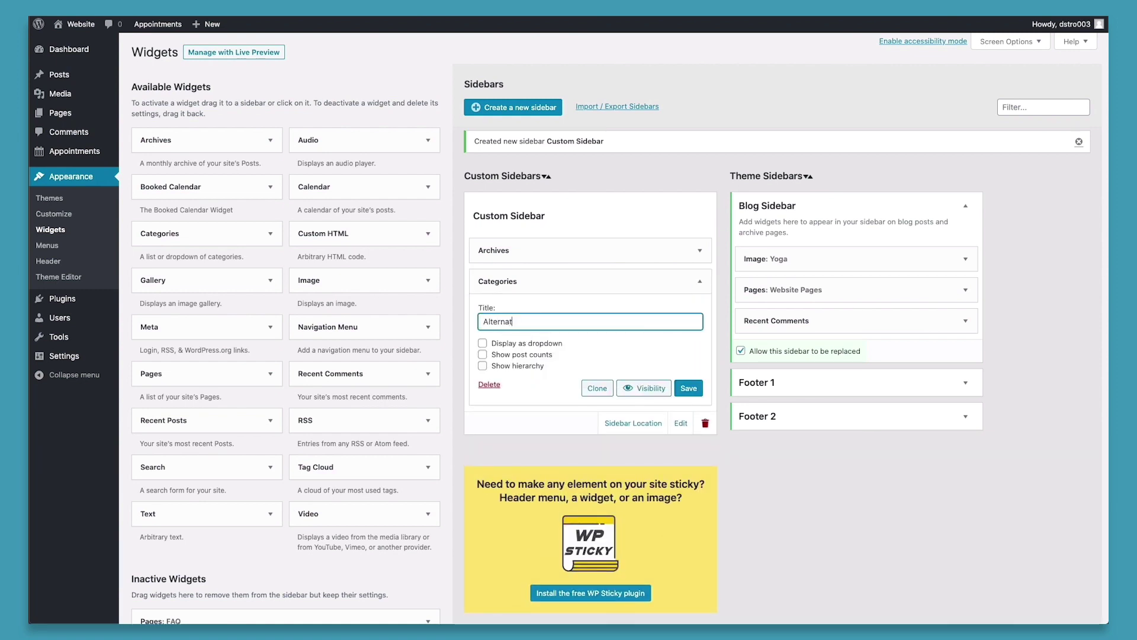
text(e Cat)
text(egories)
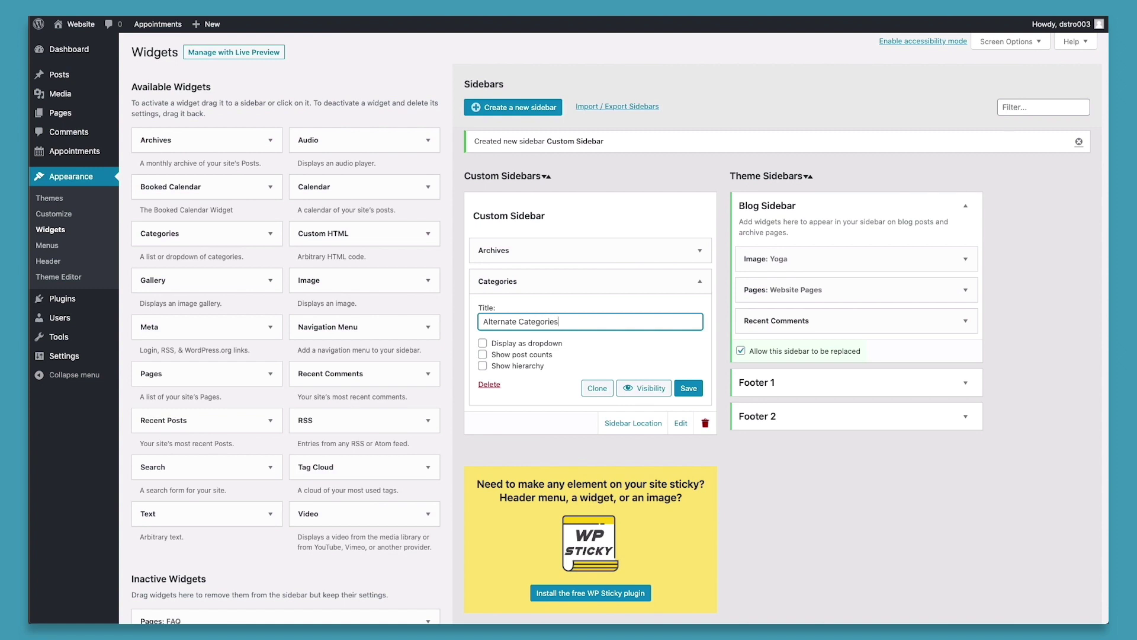
click(688, 388)
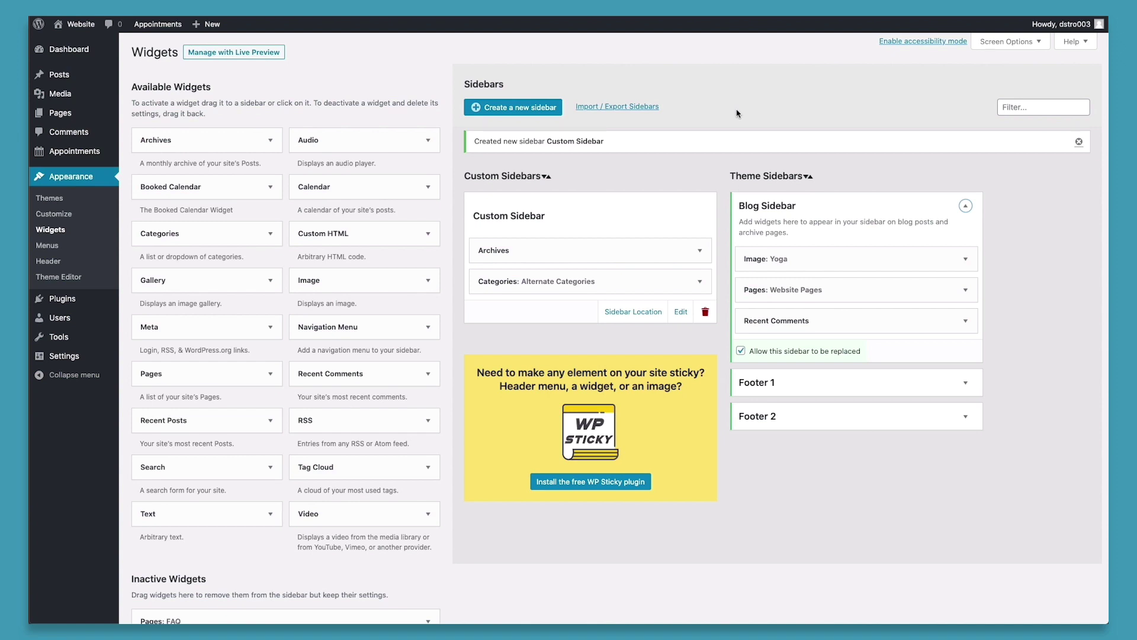
- Set Custom Sidebar's location to replace the Blog Sidebar for the Posts post type
click(619, 314)
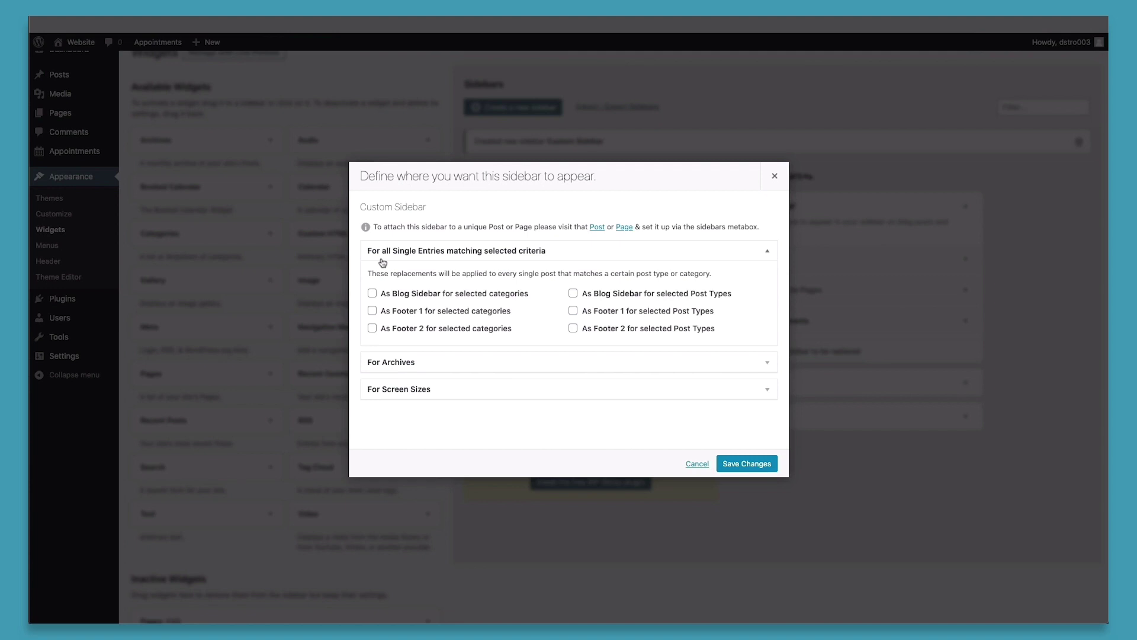
key(Tab)
click(573, 294)
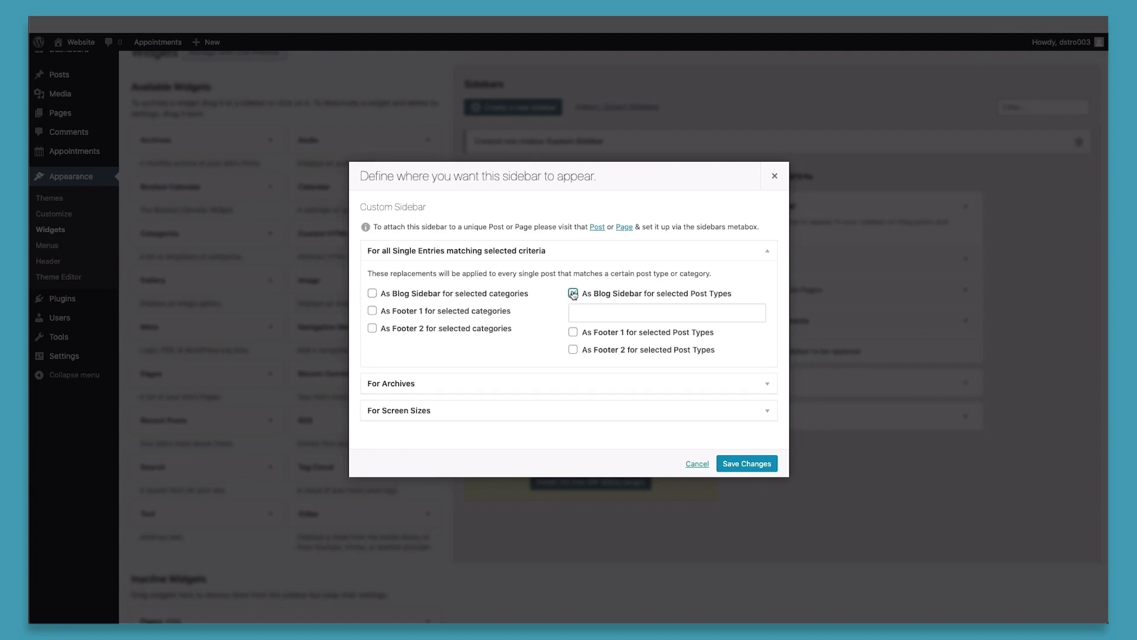
click(589, 314)
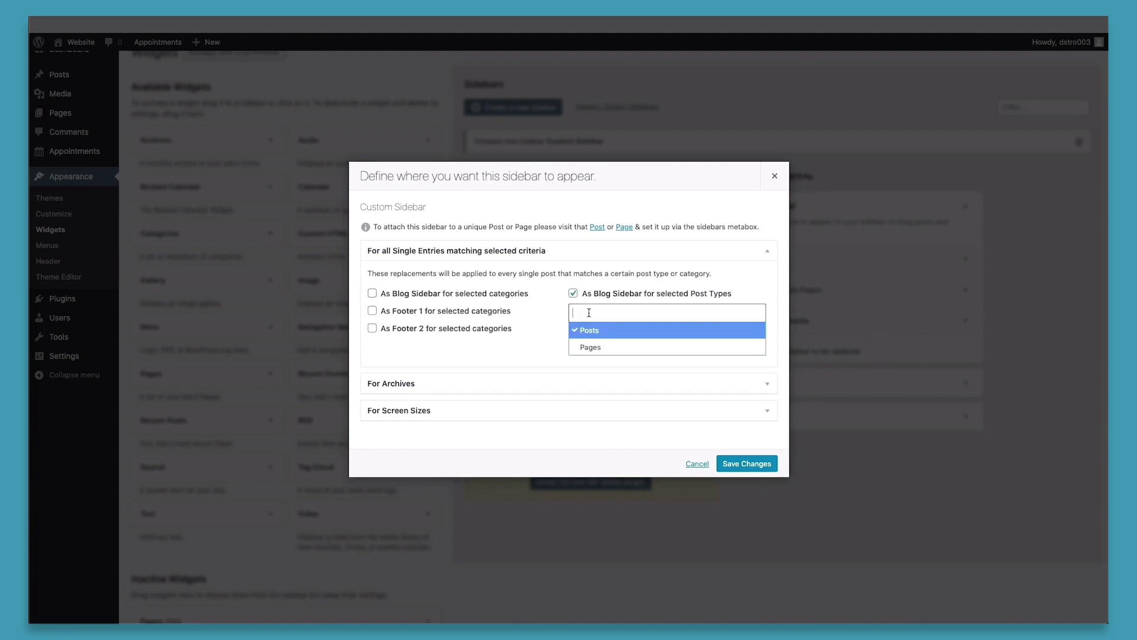
click(615, 332)
click(749, 465)
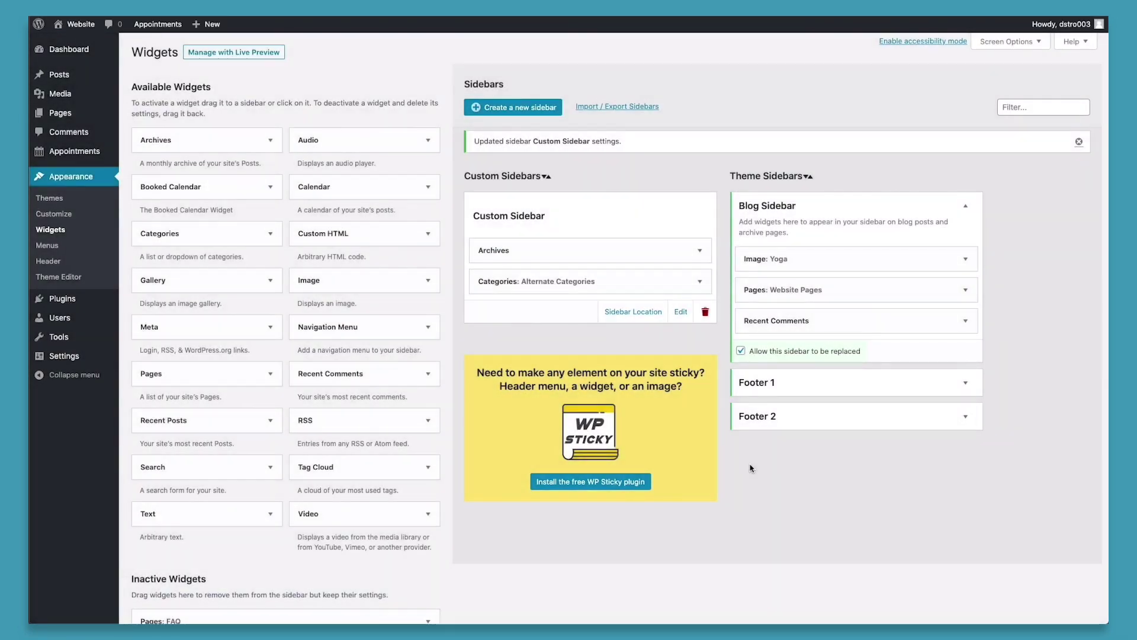